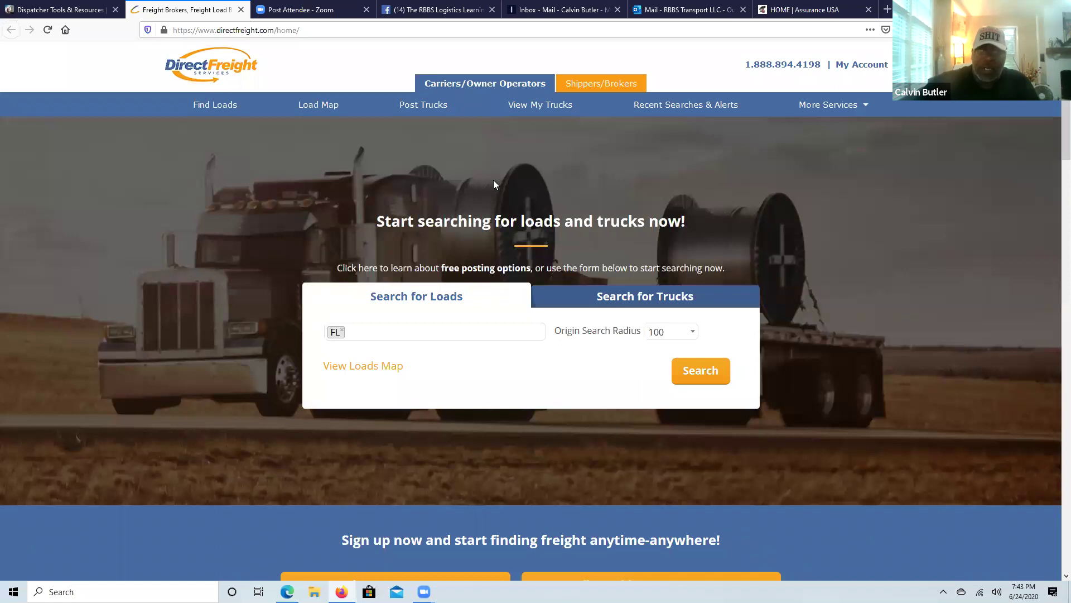
# Step: Open the Alabama listings from the available loads map and sort them by highest pay rate
pyautogui.click(315, 114)
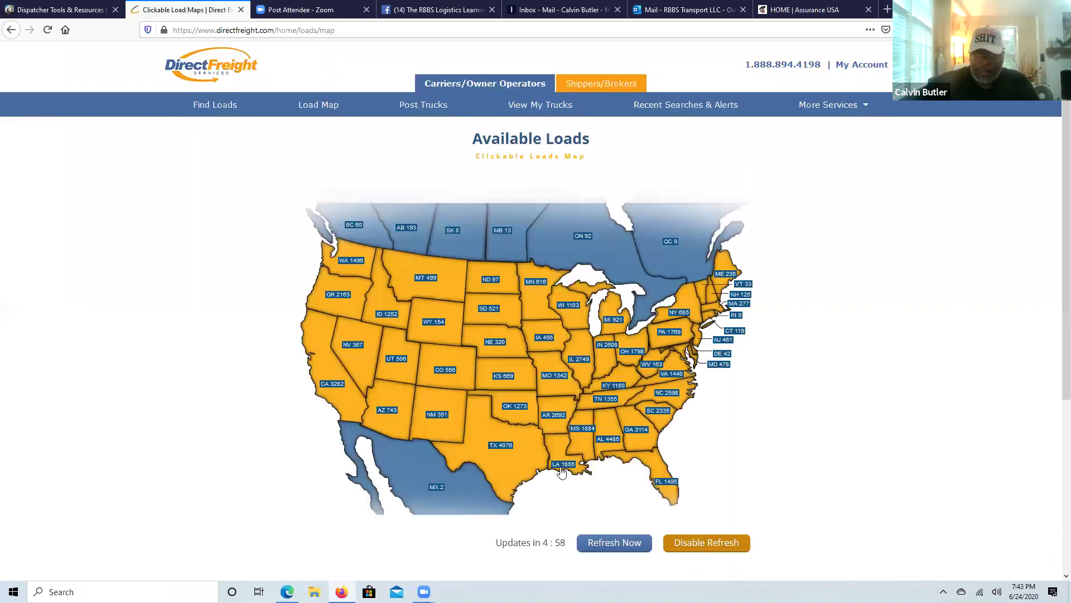
pyautogui.click(607, 441)
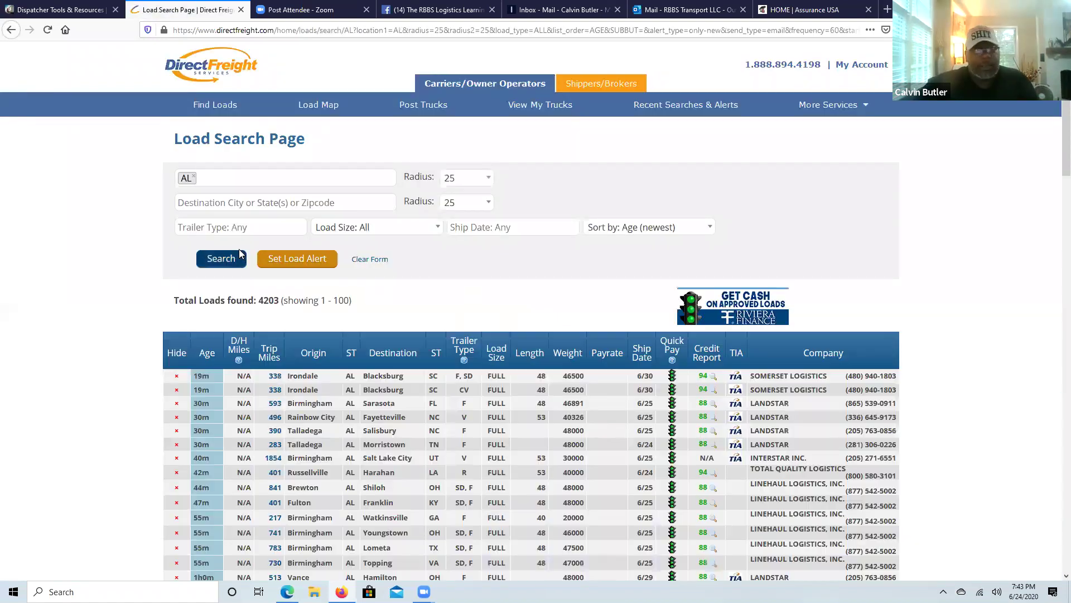
pyautogui.scroll(-1, 338, 253)
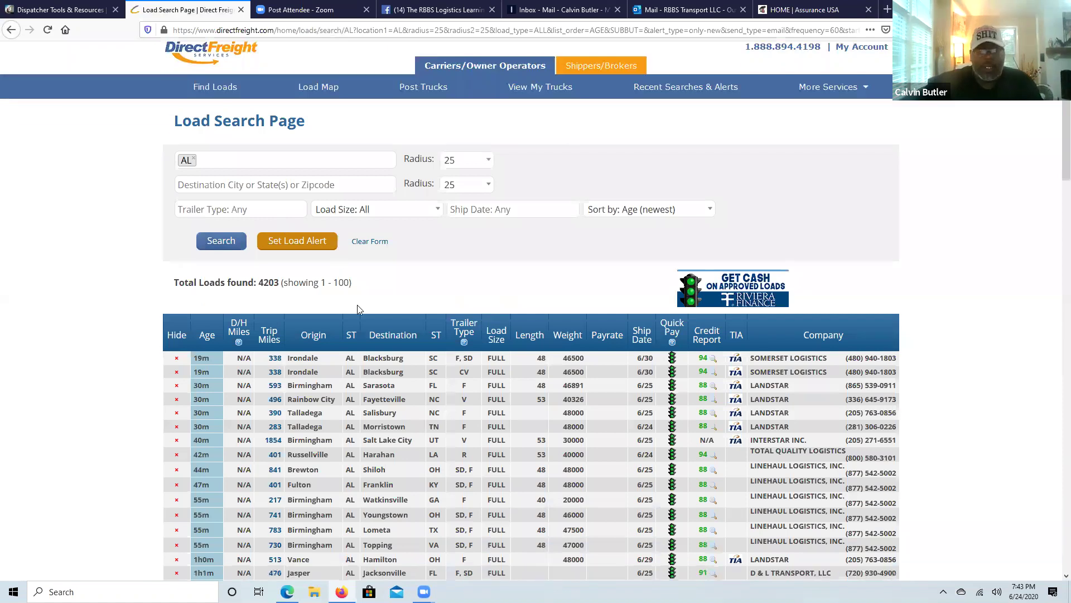
pyautogui.scroll(-3, 424, 268)
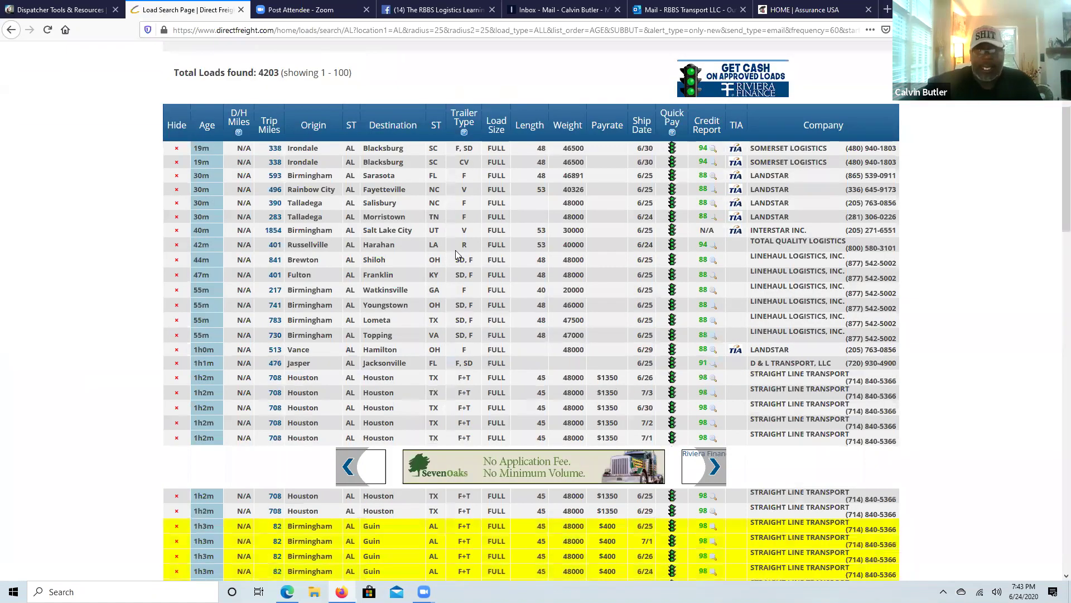
pyautogui.click(618, 119)
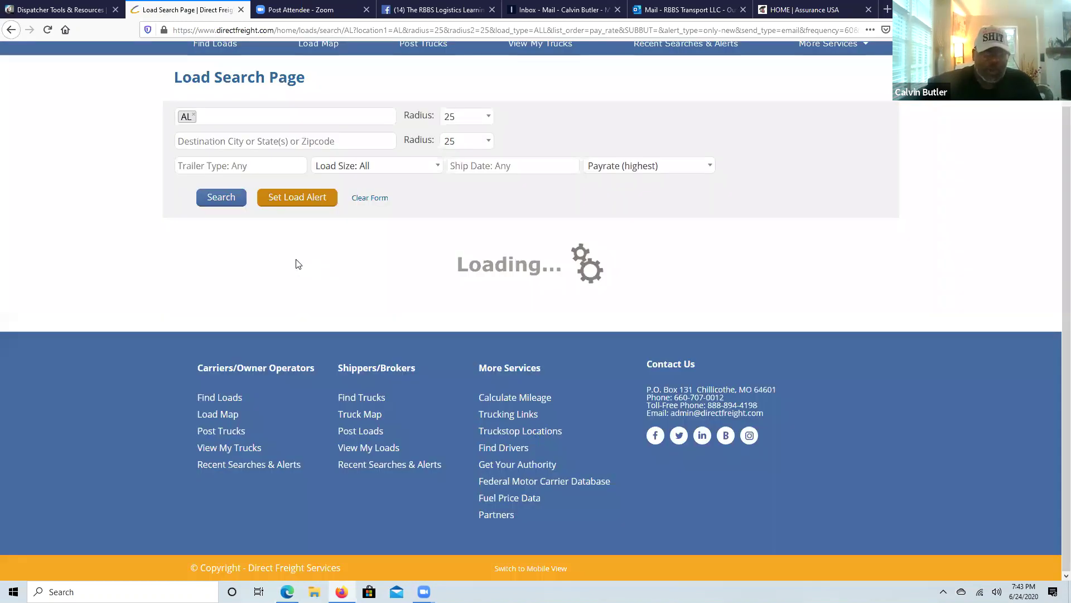
# Step: Examine the first page of Alabama loads down to its end, including the per-mile rate of the Birmingham to Brewster load
pyautogui.scroll(-1, 294, 194)
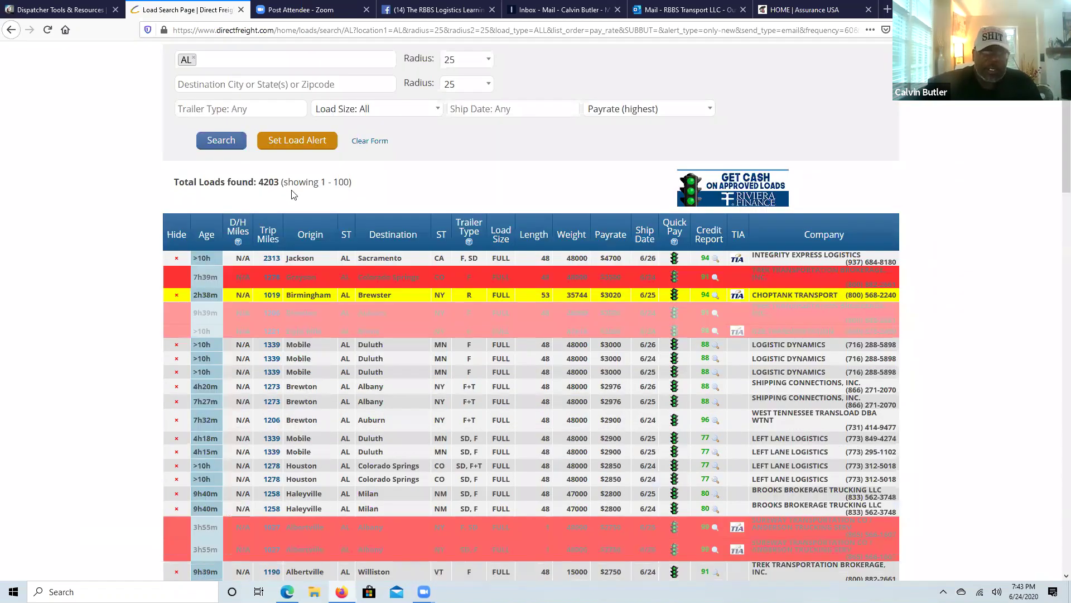
pyautogui.scroll(-2, 475, 198)
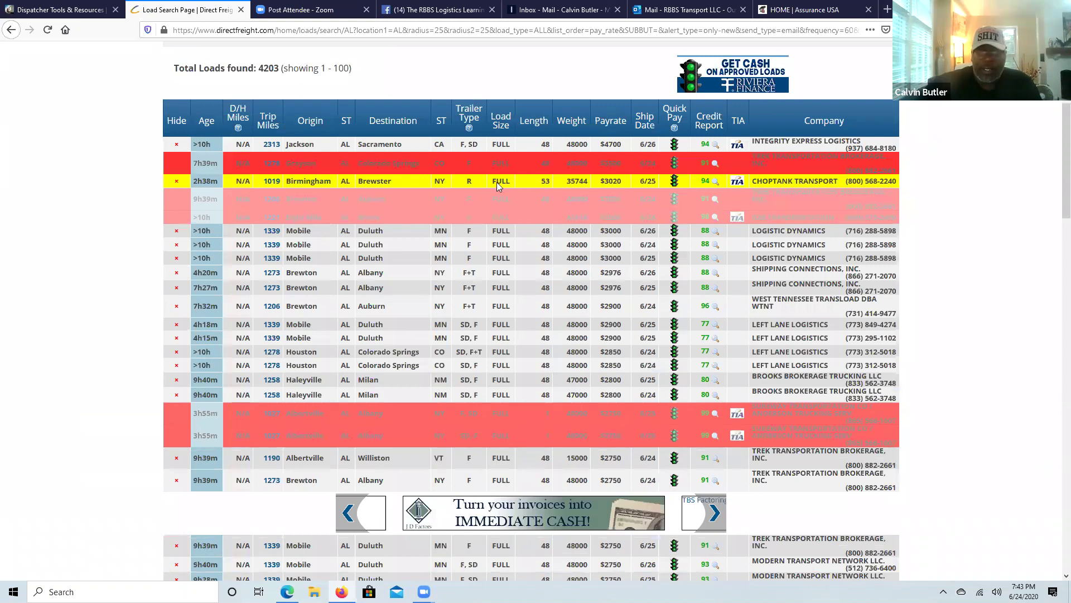
pyautogui.moveTo(496, 182)
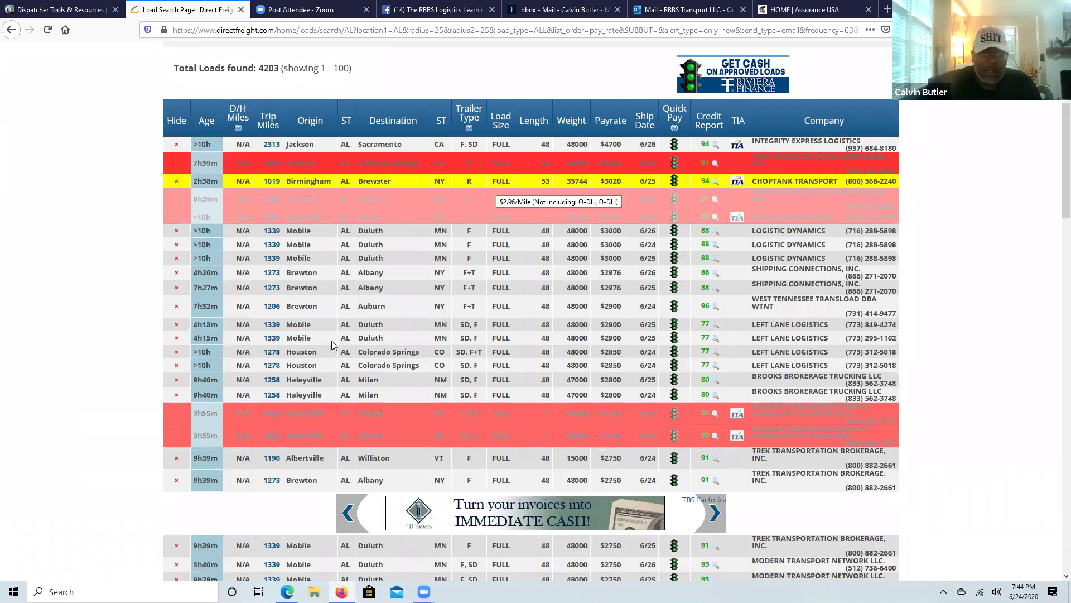
pyautogui.scroll(-3, 265, 288)
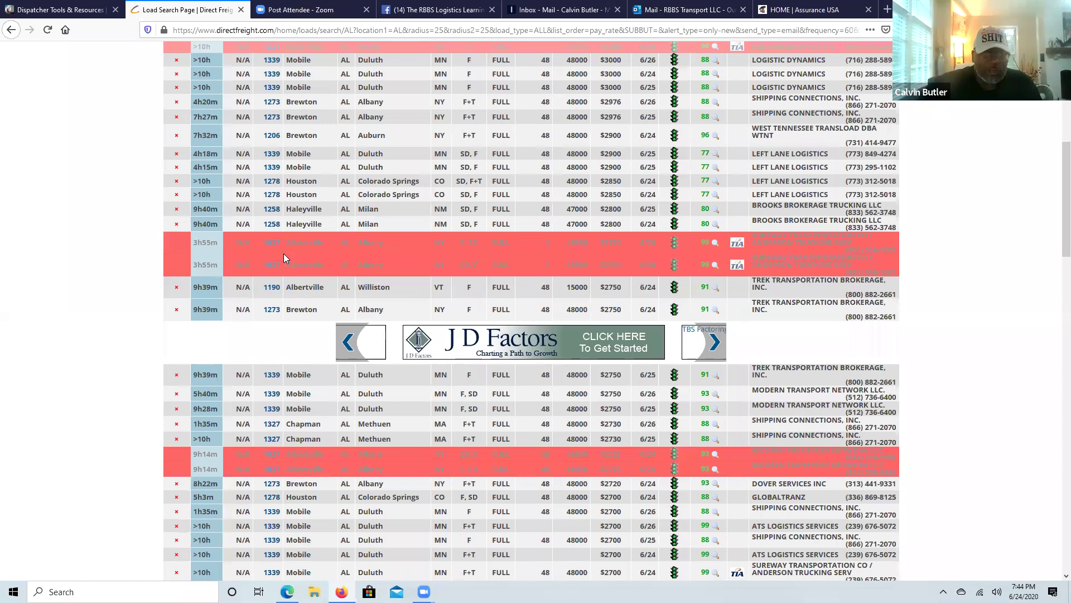
pyautogui.scroll(-6, 284, 257)
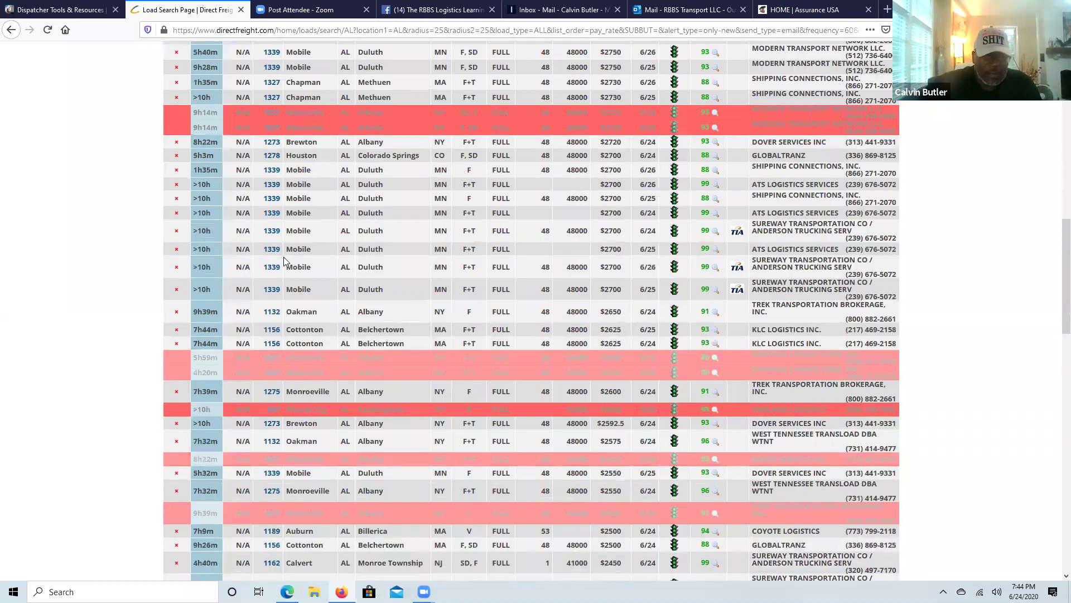
pyautogui.scroll(-6, 284, 259)
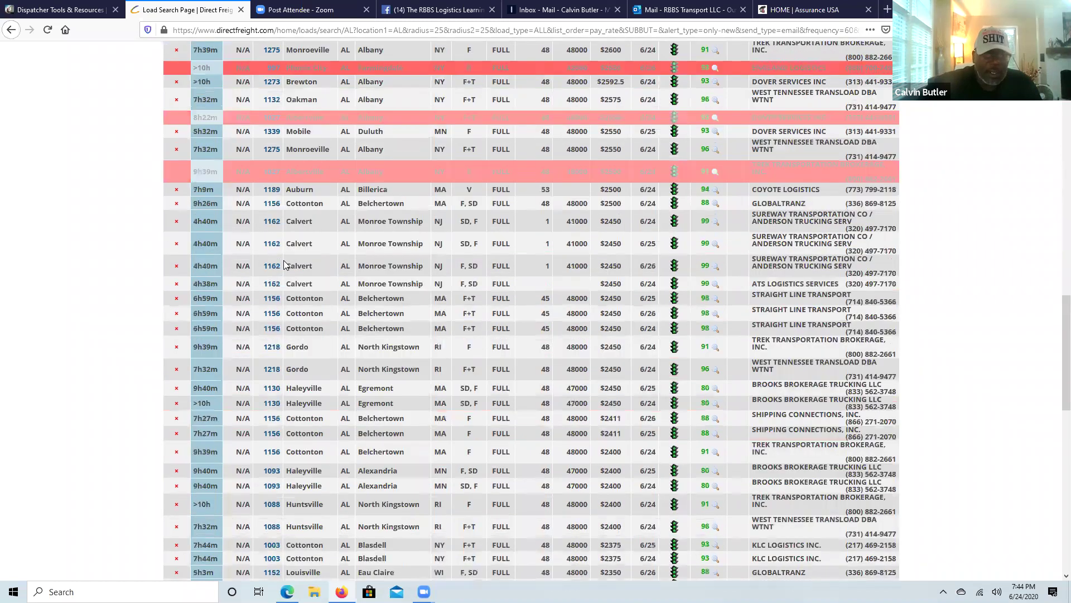
pyautogui.scroll(-7, 283, 265)
pyautogui.scroll(-2, 283, 262)
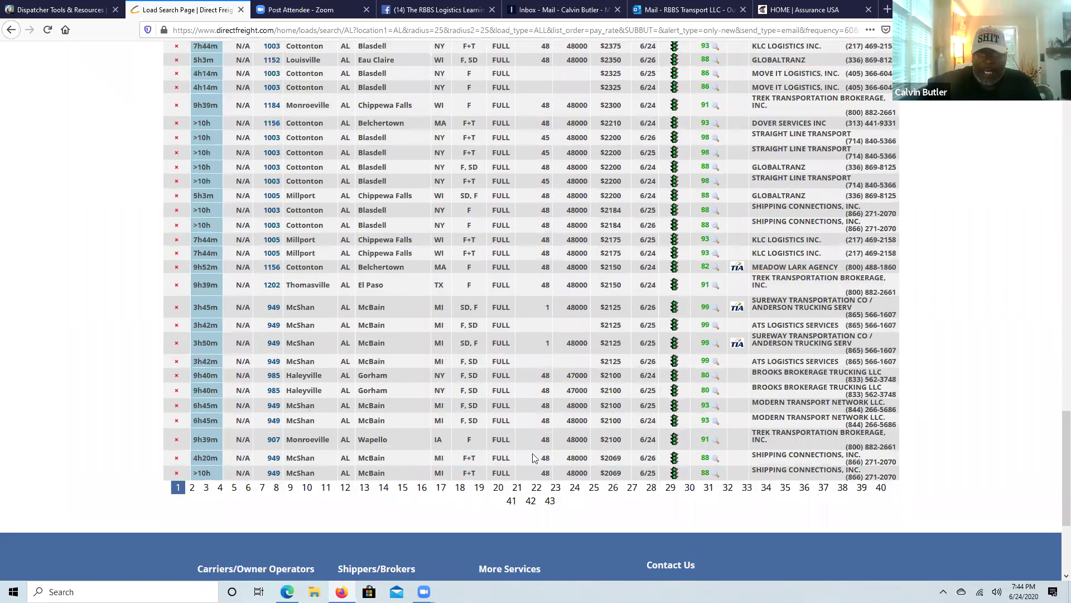
pyautogui.scroll(-1, 273, 427)
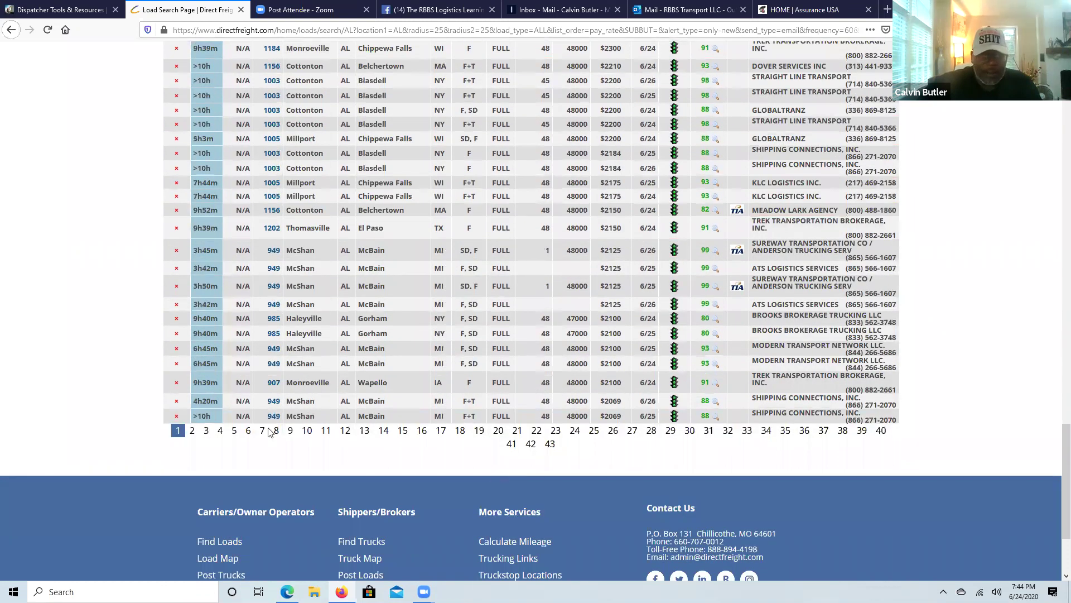
# Step: Open page 2 of the Alabama results and look through its loads to the end of the list
pyautogui.click(190, 435)
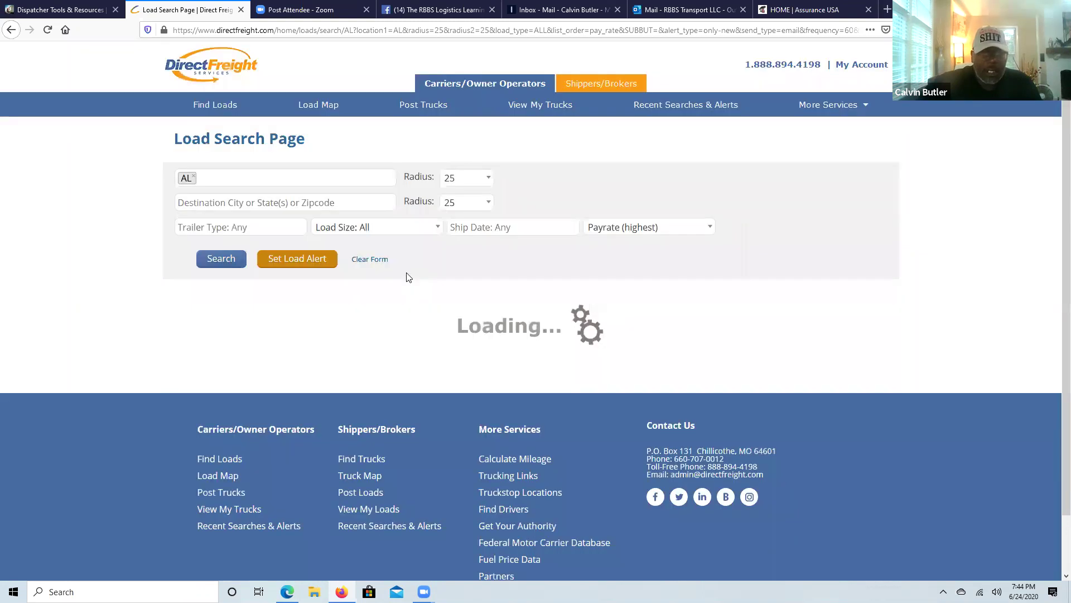
pyautogui.scroll(-4, 325, 307)
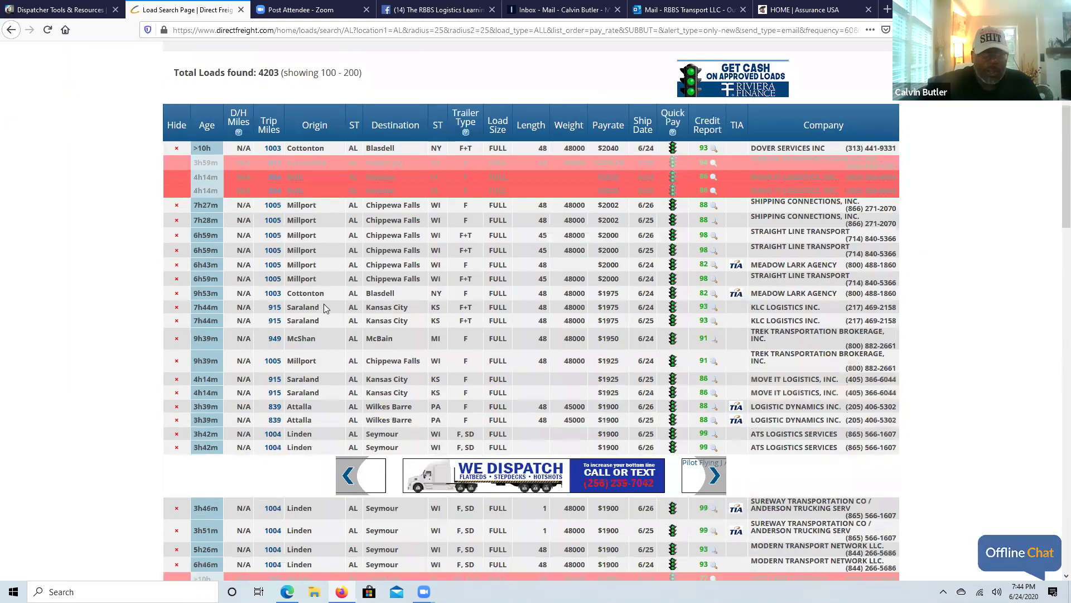
pyautogui.scroll(-6, 317, 328)
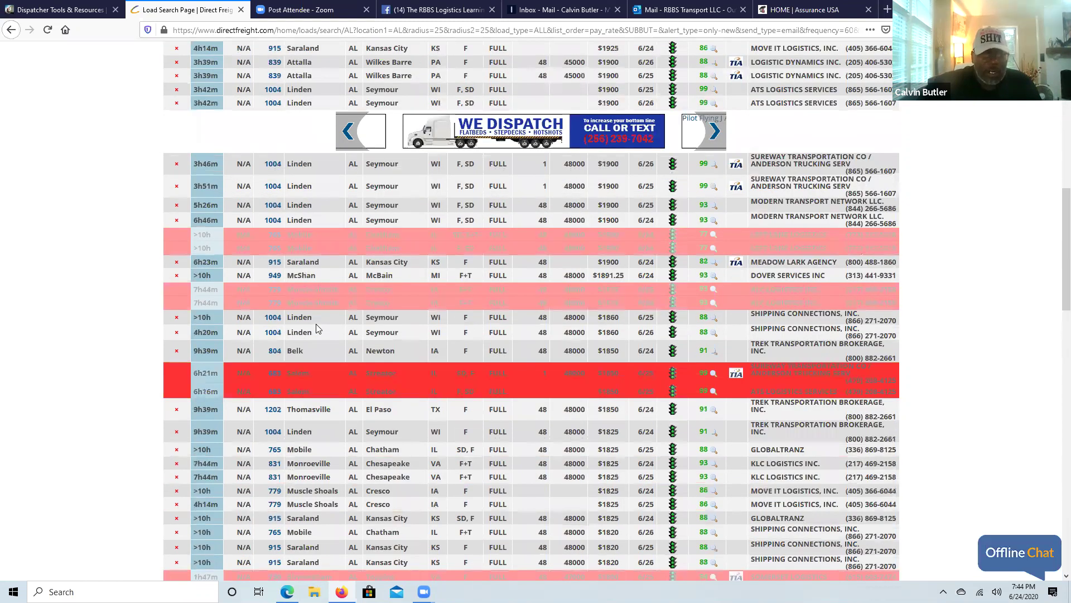
pyautogui.scroll(-7, 316, 325)
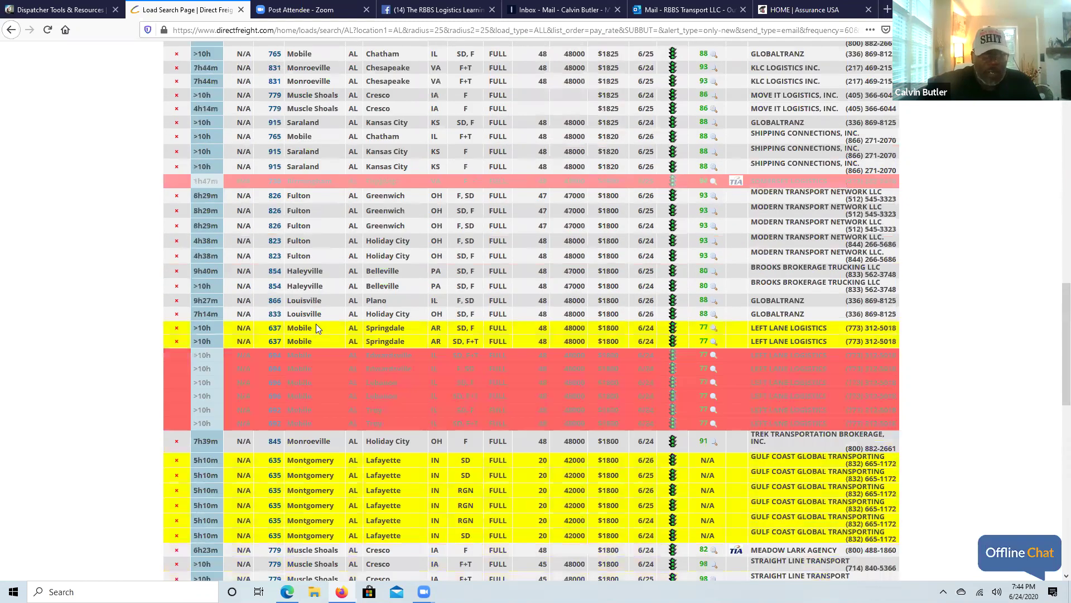
pyautogui.scroll(-4, 316, 328)
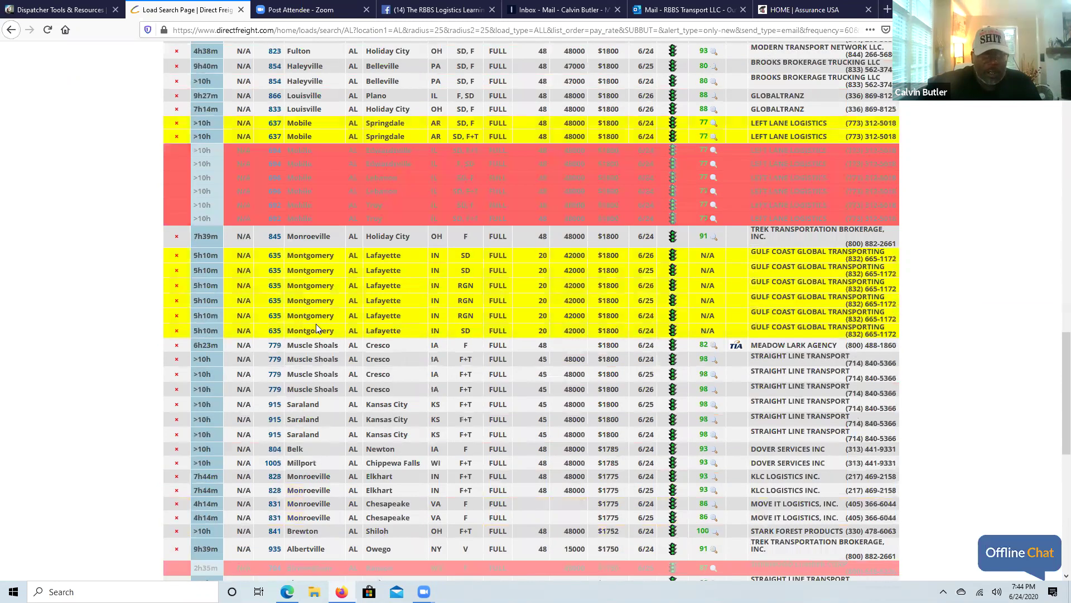
pyautogui.scroll(-7, 316, 325)
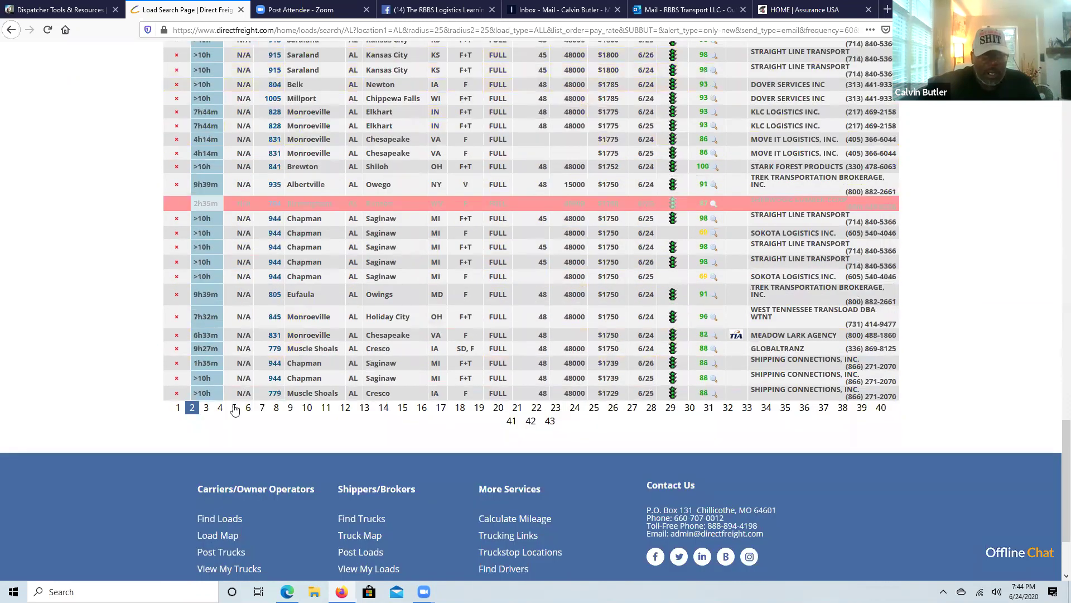
# Step: Go to results page 3 and review the origins, destinations and pay rates of its Alabama loads
pyautogui.click(206, 408)
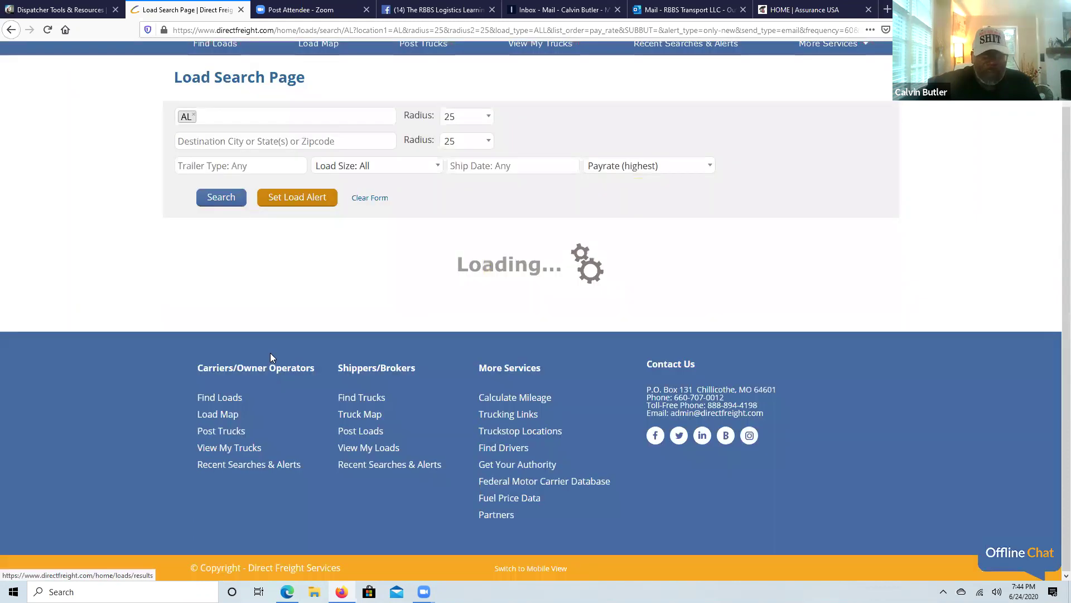
pyautogui.scroll(-4, 373, 286)
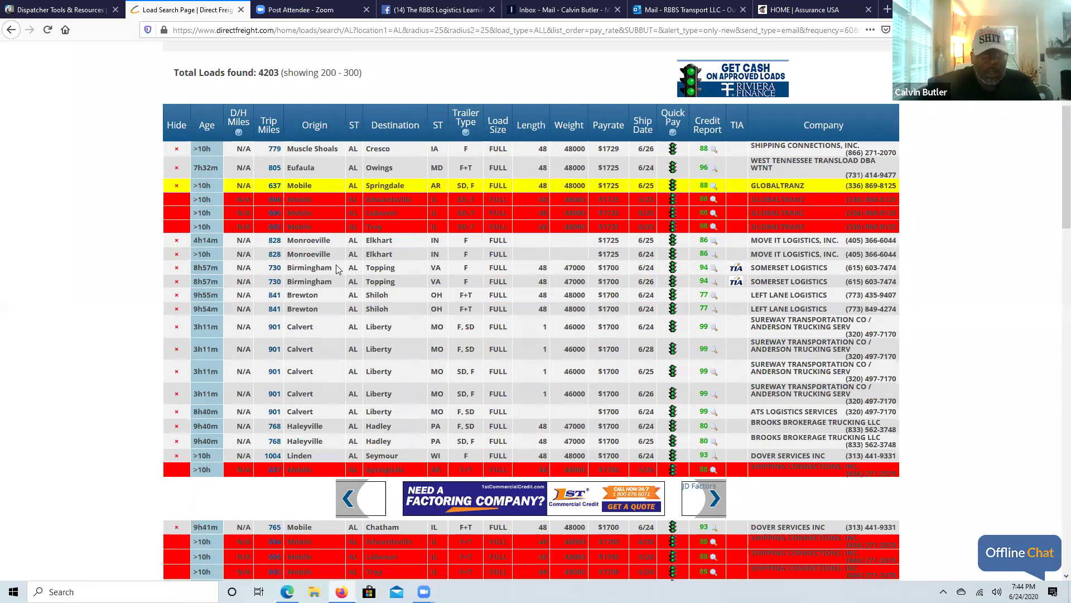
pyautogui.scroll(-6, 337, 269)
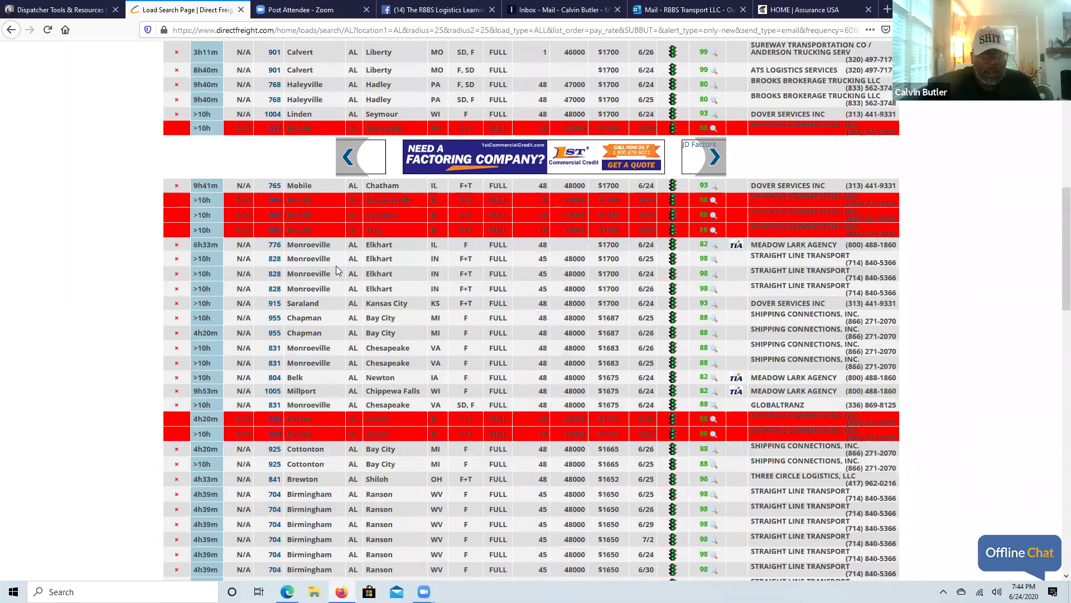
pyautogui.scroll(-5, 336, 270)
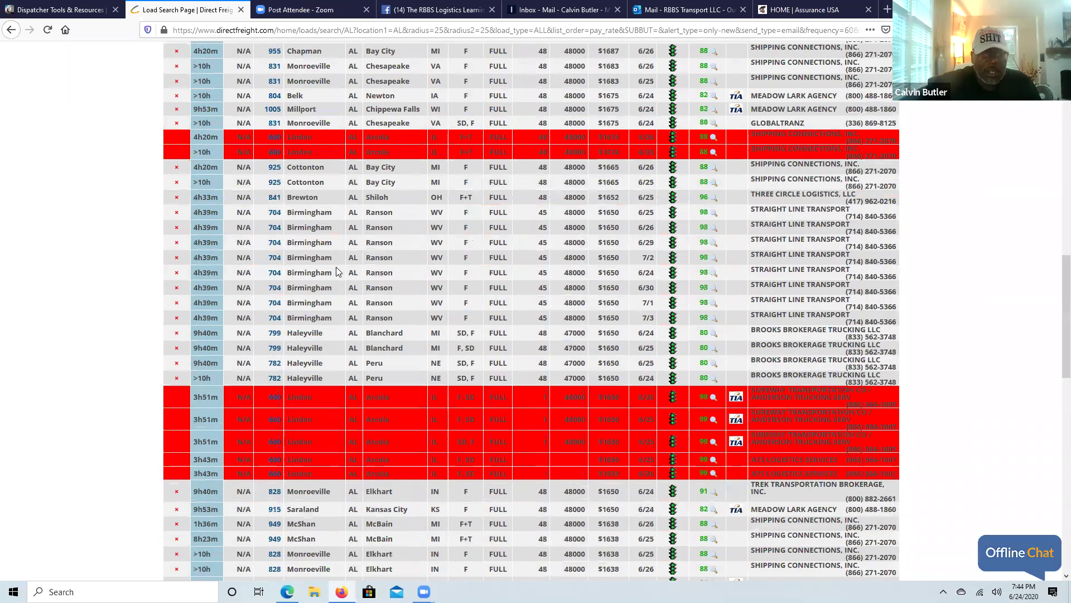
pyautogui.scroll(-5, 336, 272)
pyautogui.scroll(-5, 335, 273)
pyautogui.scroll(-5, 333, 275)
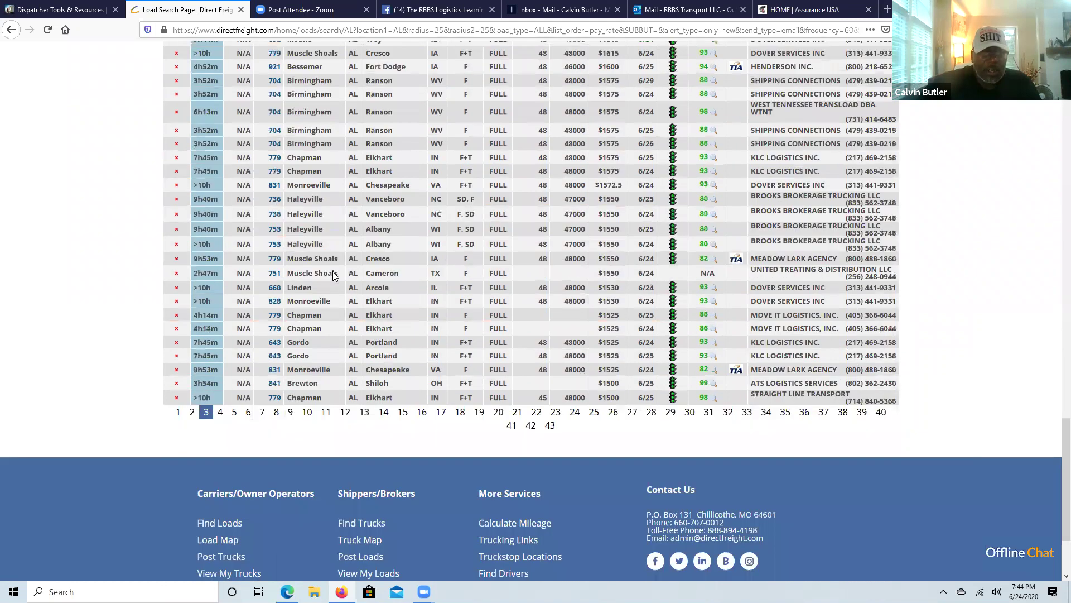
pyautogui.scroll(-2, 232, 355)
# Step: Go to results page 4 and compare the trip miles and pay rates of the listed loads
pyautogui.click(220, 351)
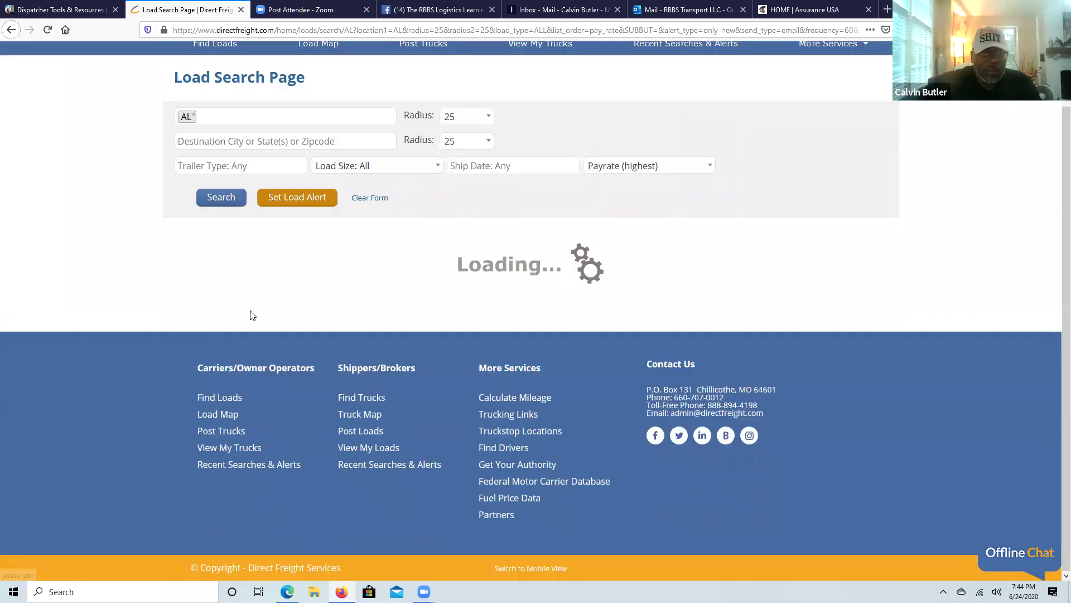
pyautogui.scroll(1, 288, 264)
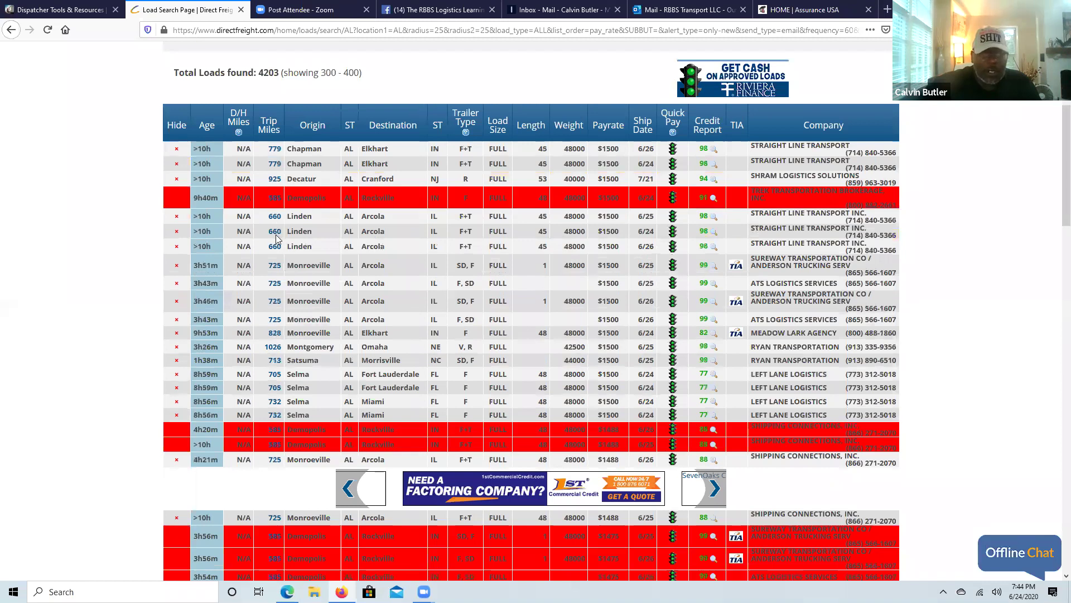
pyautogui.scroll(-2, 275, 298)
pyautogui.scroll(-1, 285, 370)
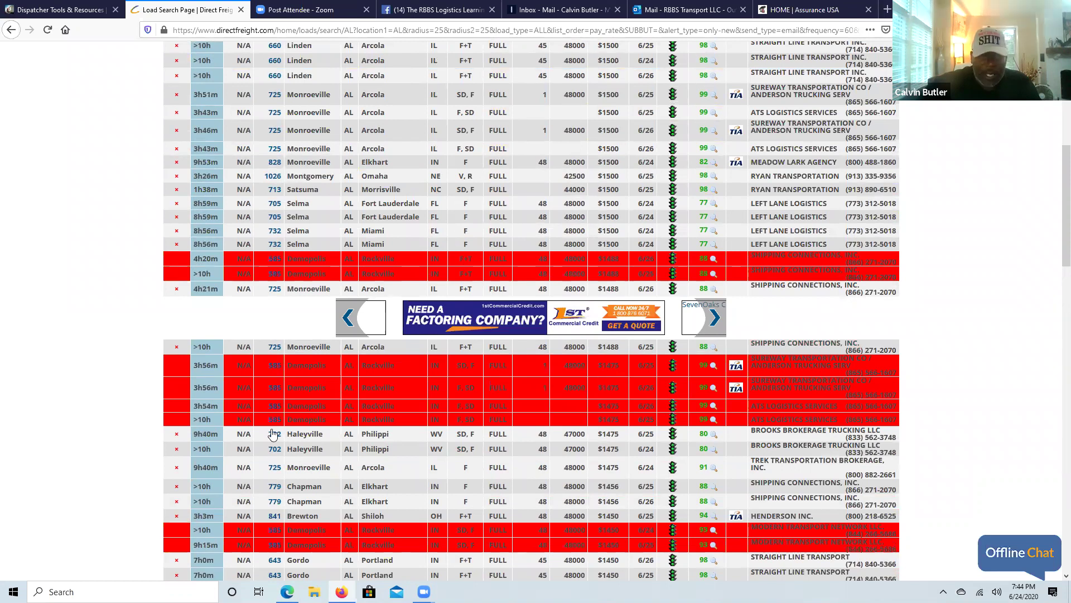
pyautogui.scroll(-1, 273, 435)
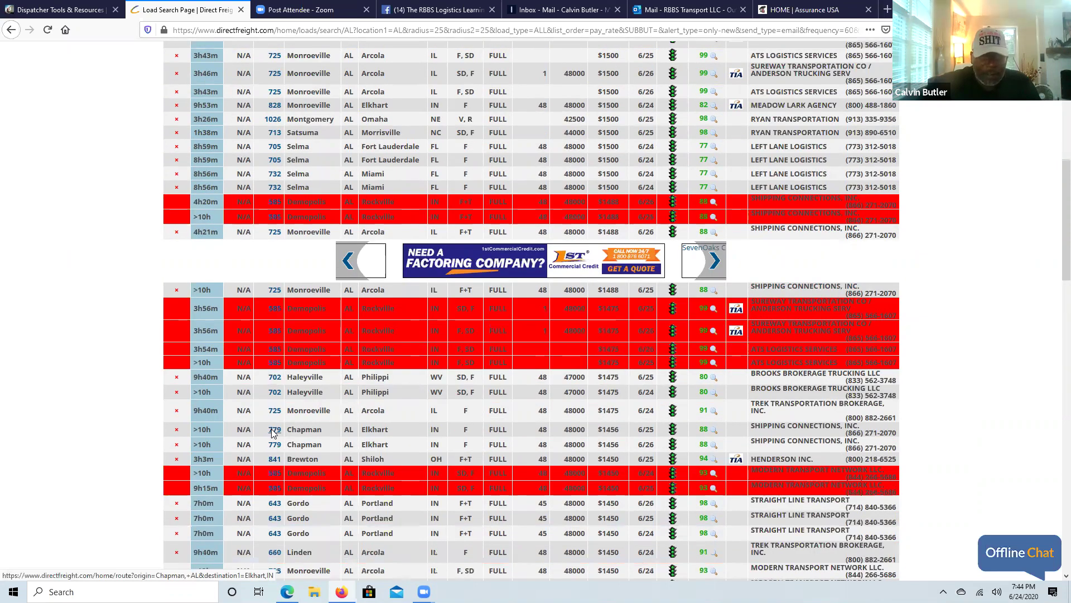
pyautogui.scroll(-15, 273, 434)
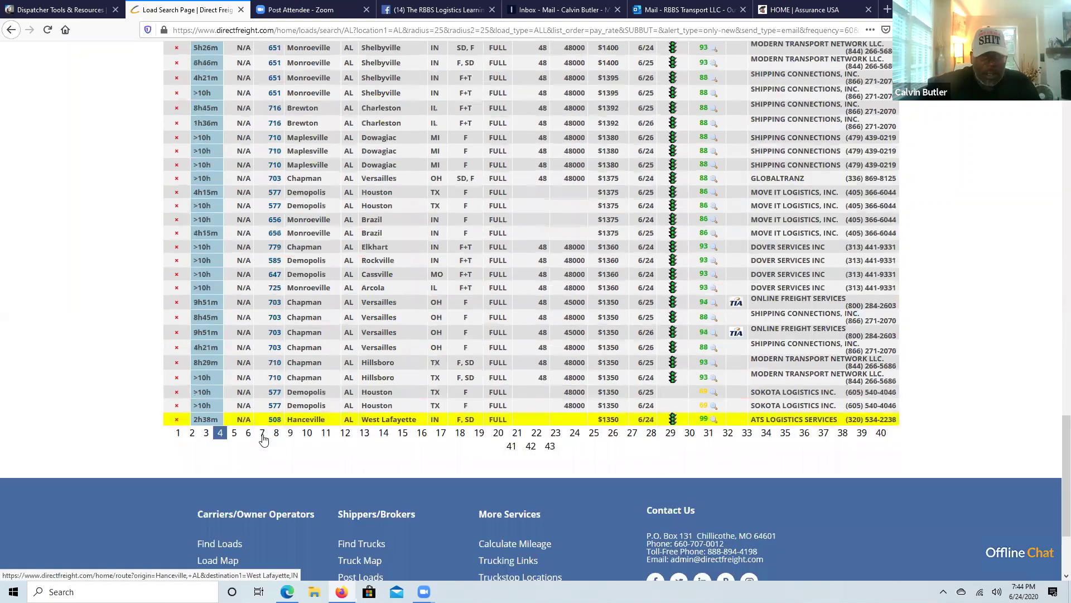
# Step: Open results page 5, look through its loads and check the per-mile rate of the Red Bay to Faribault load
pyautogui.click(234, 435)
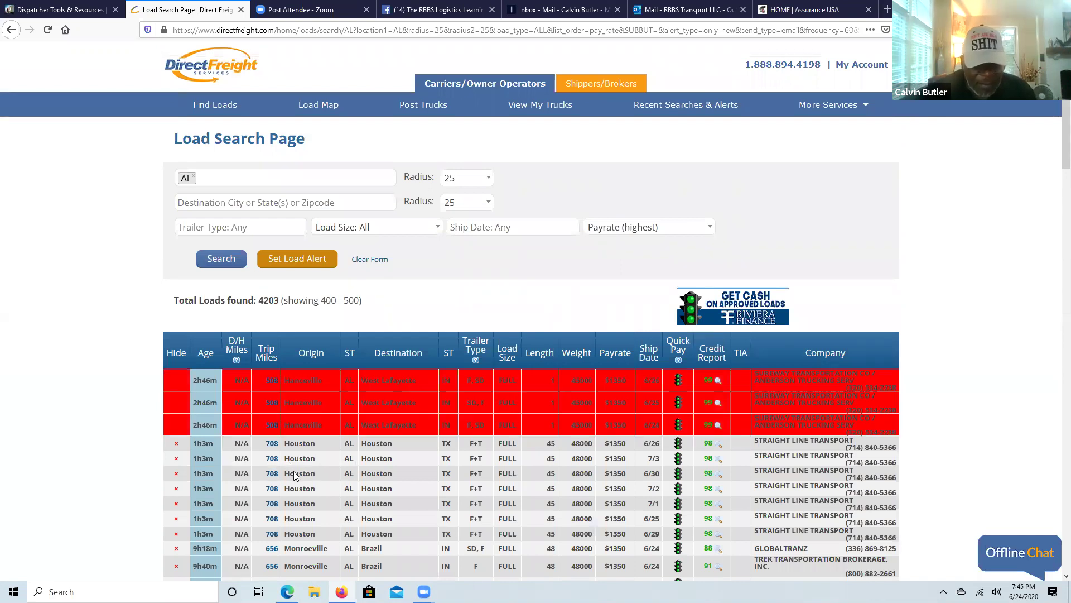
pyautogui.scroll(-5, 295, 475)
pyautogui.scroll(-4, 296, 476)
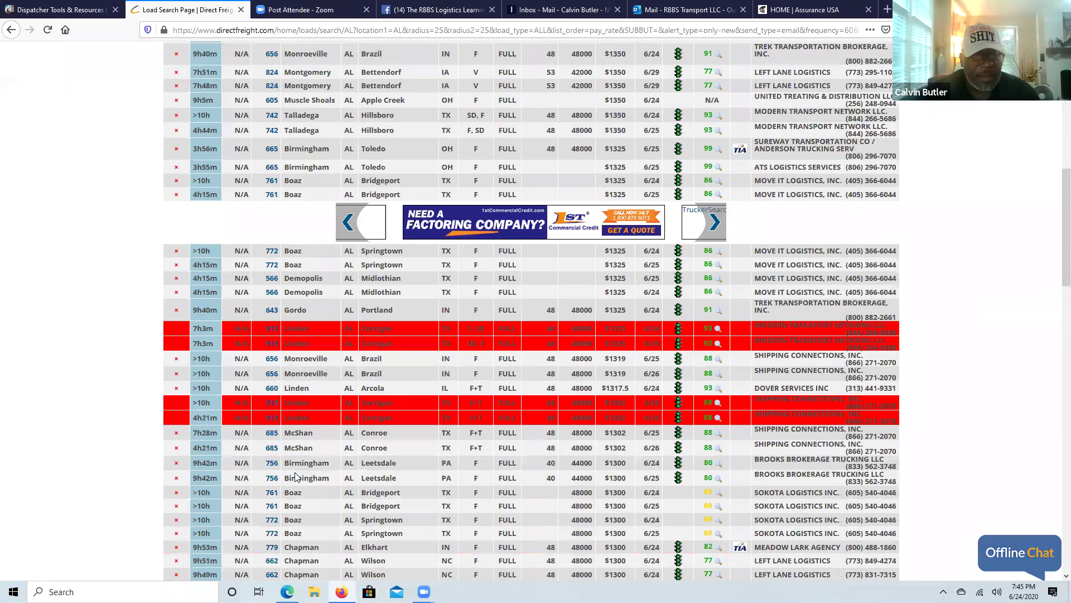
pyautogui.scroll(-3, 296, 475)
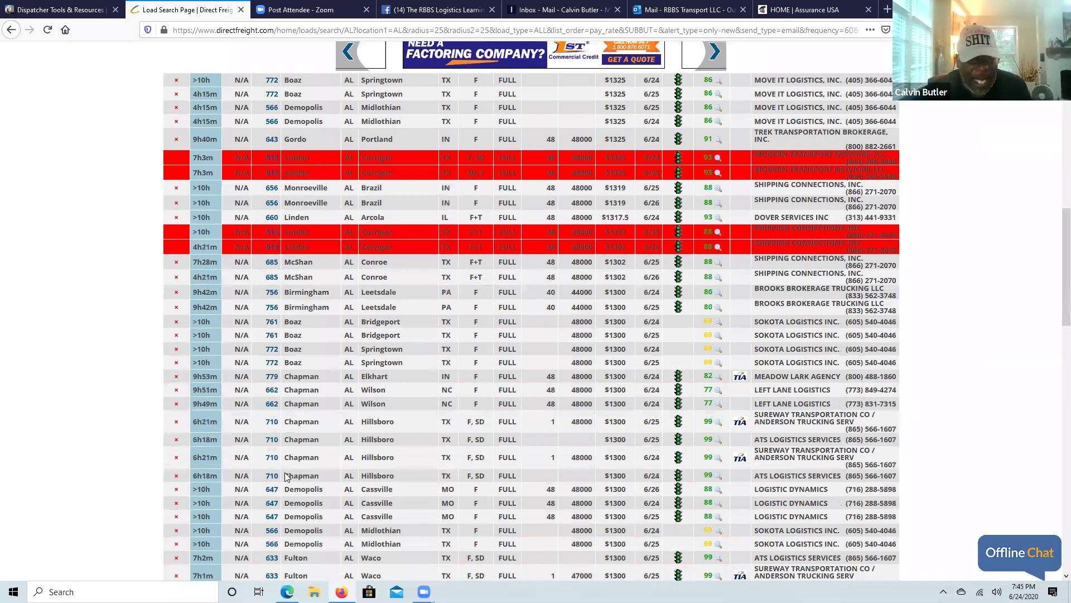
pyautogui.scroll(-4, 299, 462)
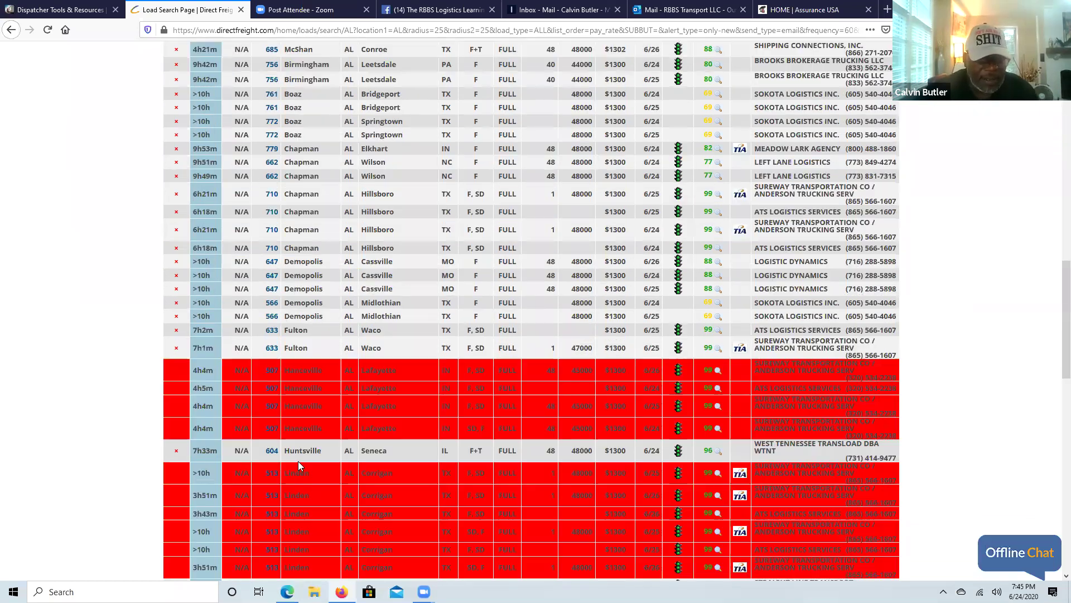
pyautogui.scroll(-4, 298, 463)
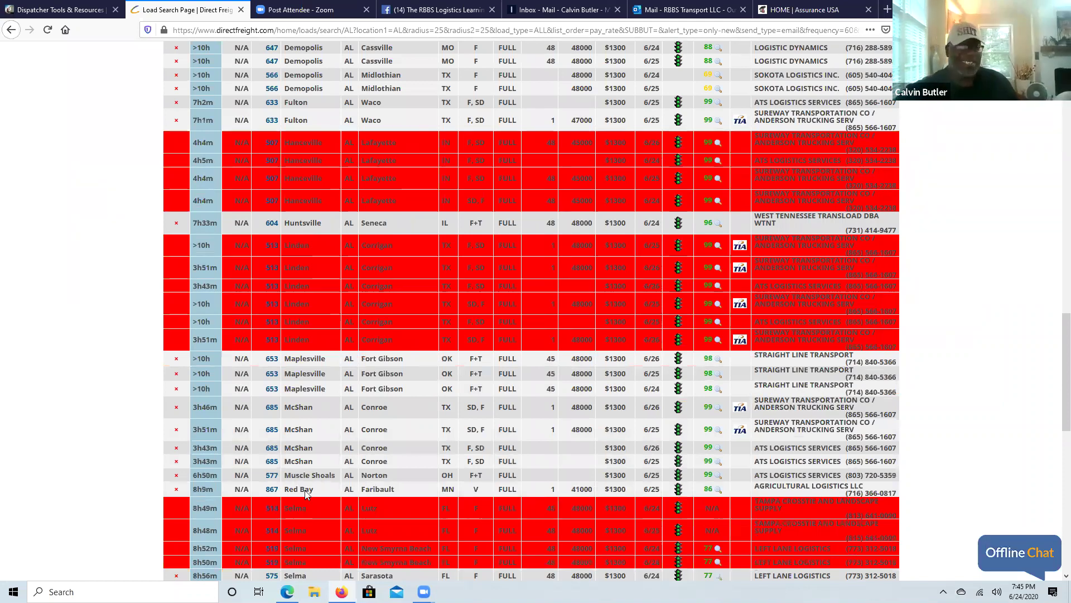
pyautogui.moveTo(306, 494)
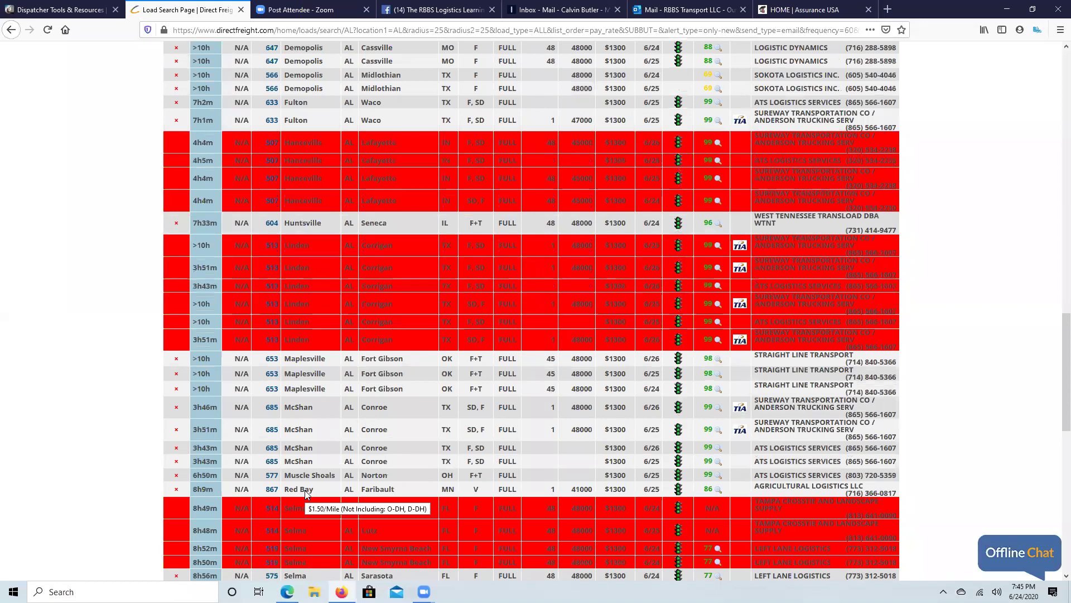
pyautogui.click(1056, 6)
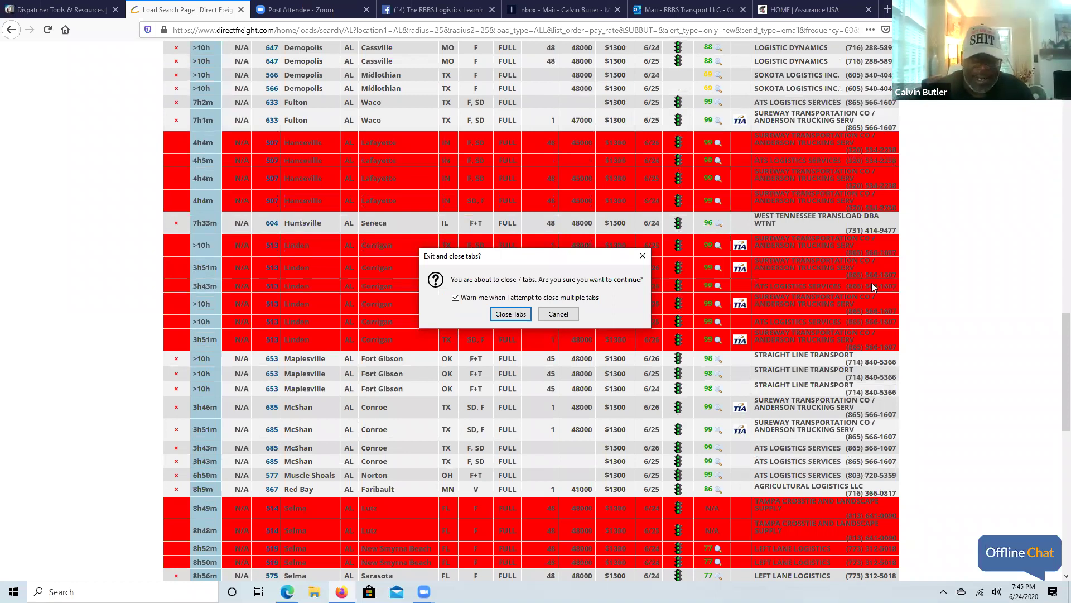
pyautogui.scroll(-10, 830, 229)
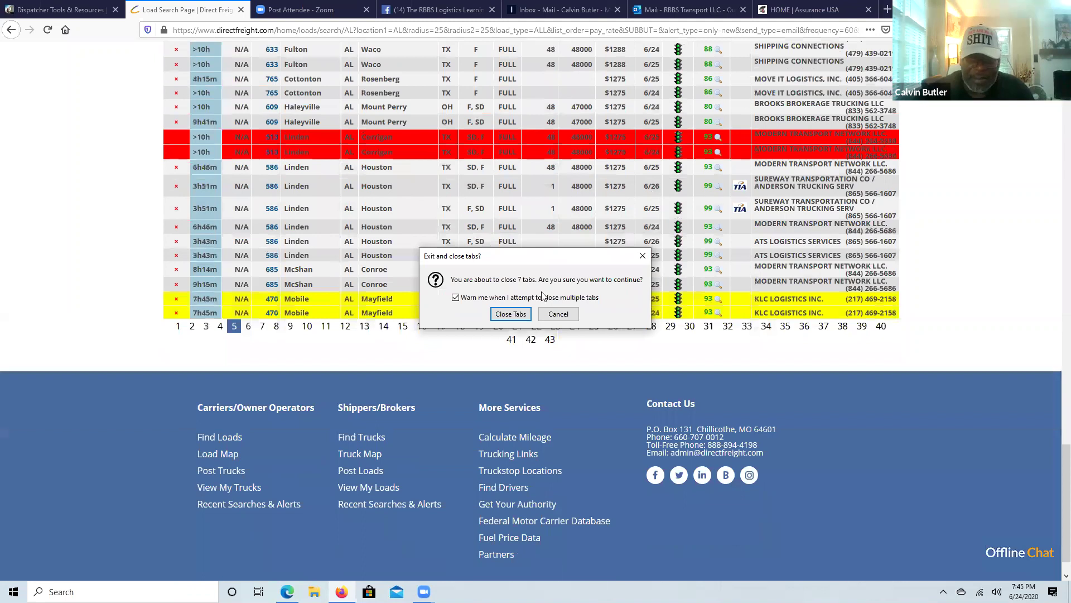
pyautogui.click(569, 317)
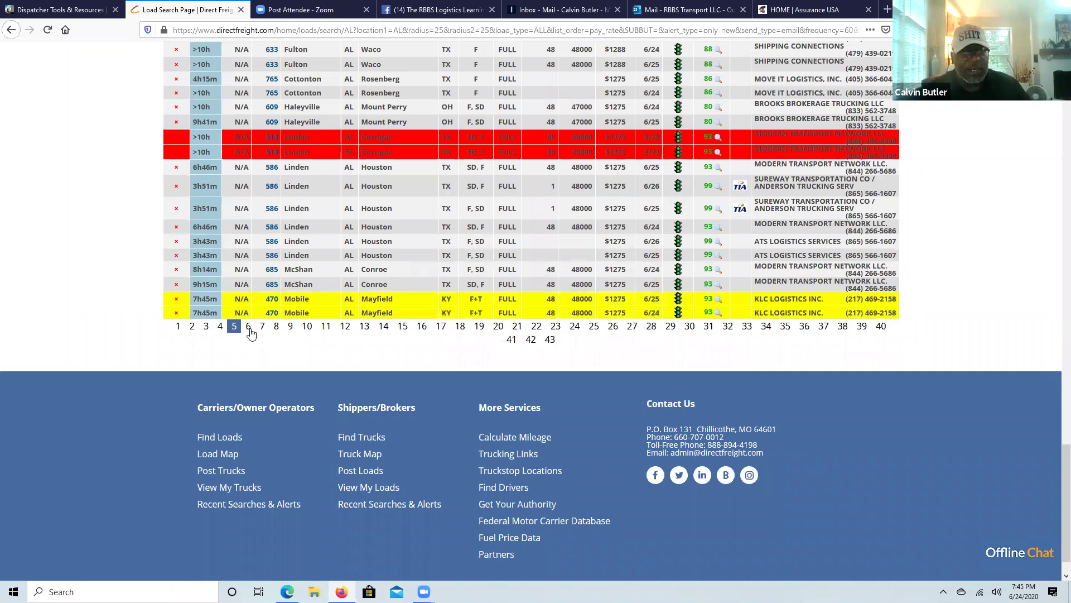
# Step: Open results page 6 and look through its Alabama loads to the end of the list
pyautogui.click(242, 330)
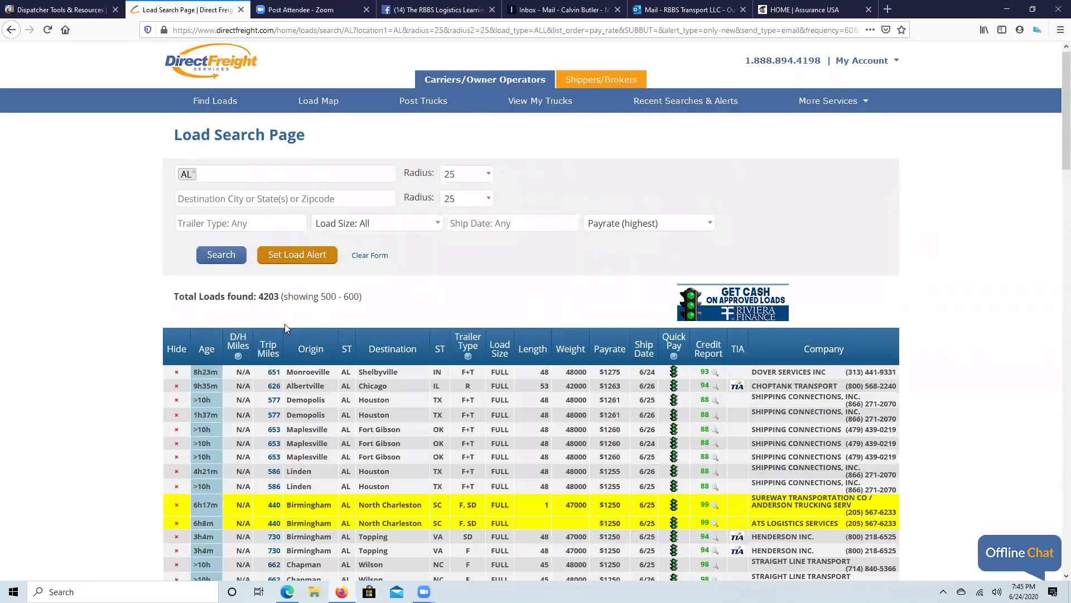
pyautogui.scroll(-4, 283, 331)
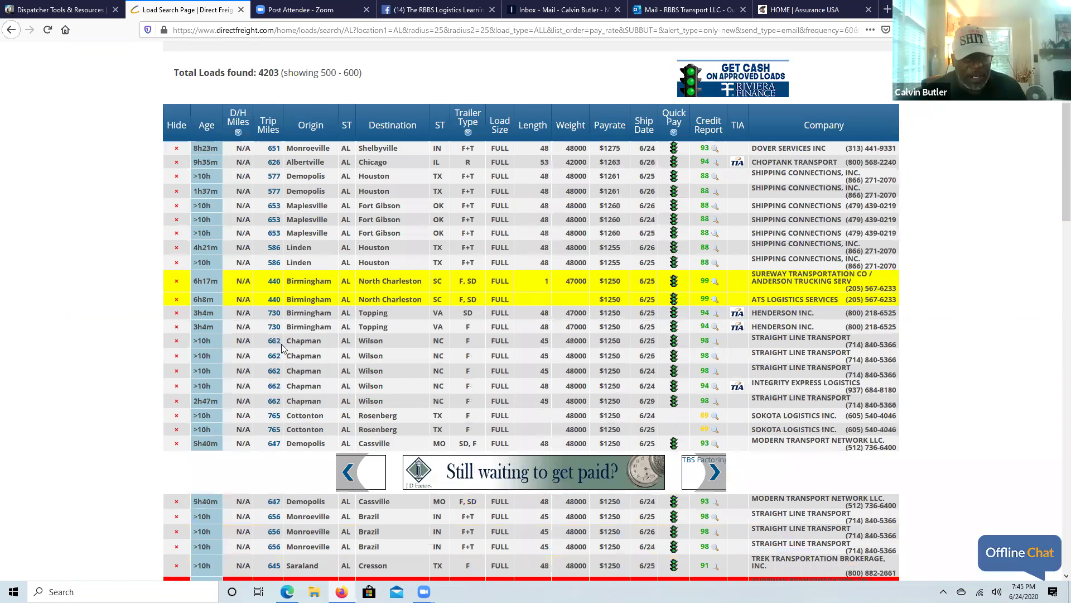
pyautogui.scroll(-3, 282, 343)
pyautogui.scroll(-6, 283, 343)
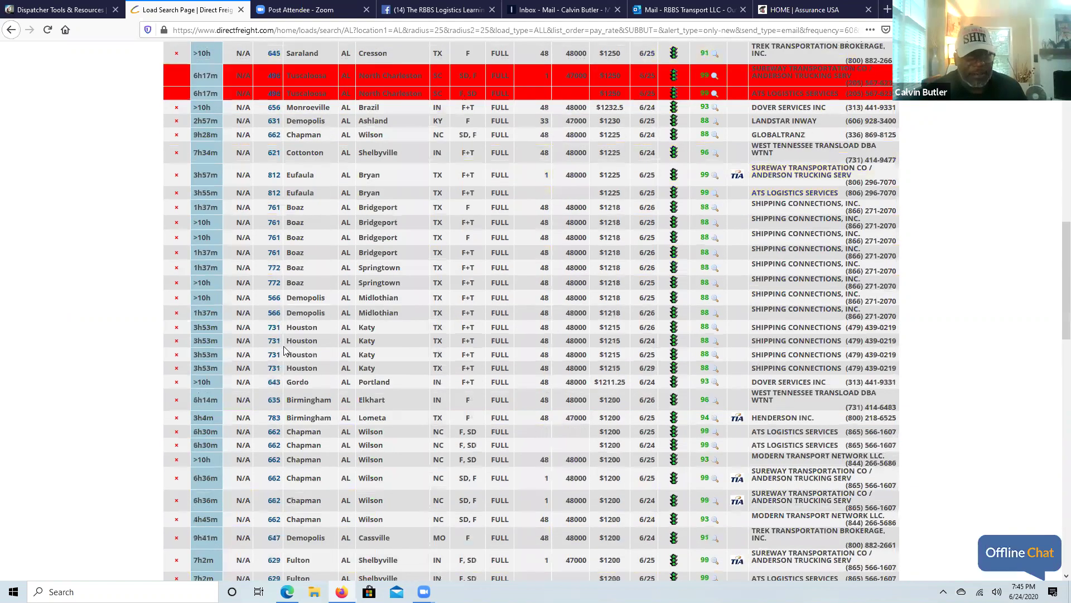
pyautogui.scroll(-10, 299, 252)
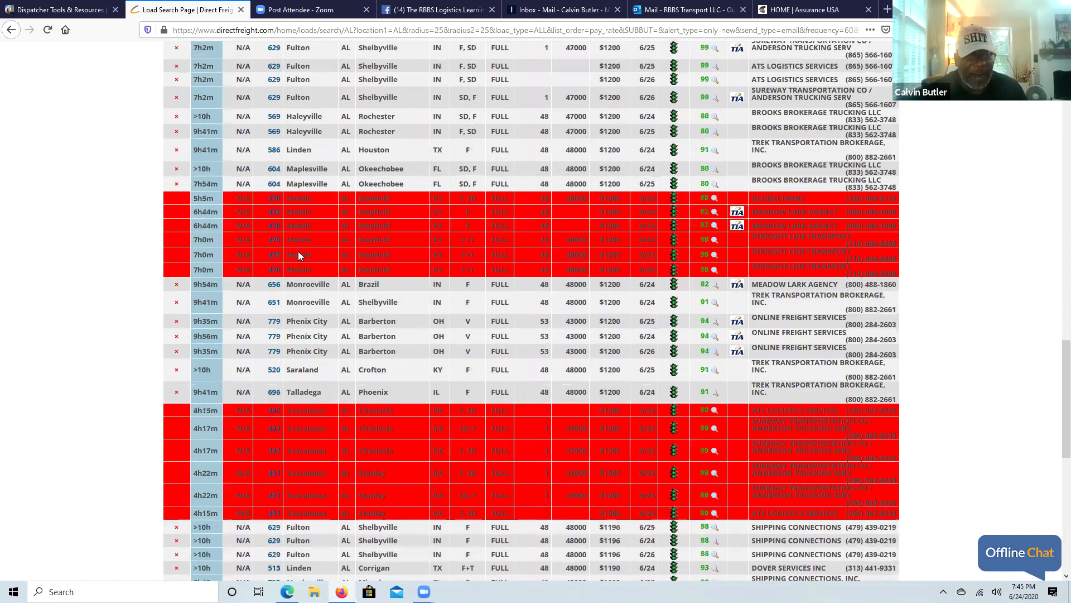
pyautogui.scroll(-3, 298, 252)
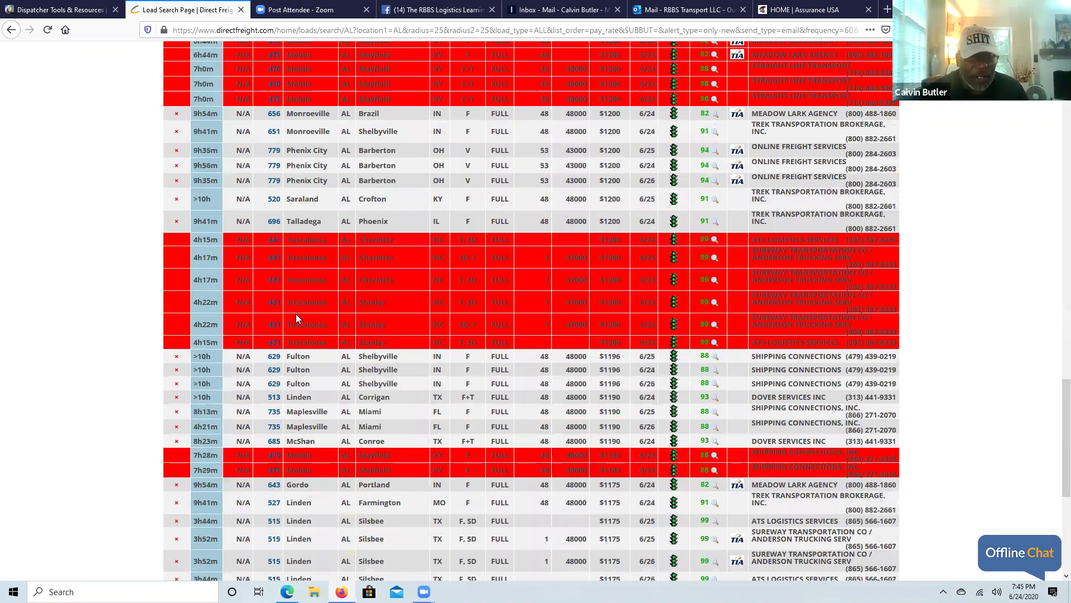
pyautogui.scroll(-5, 296, 318)
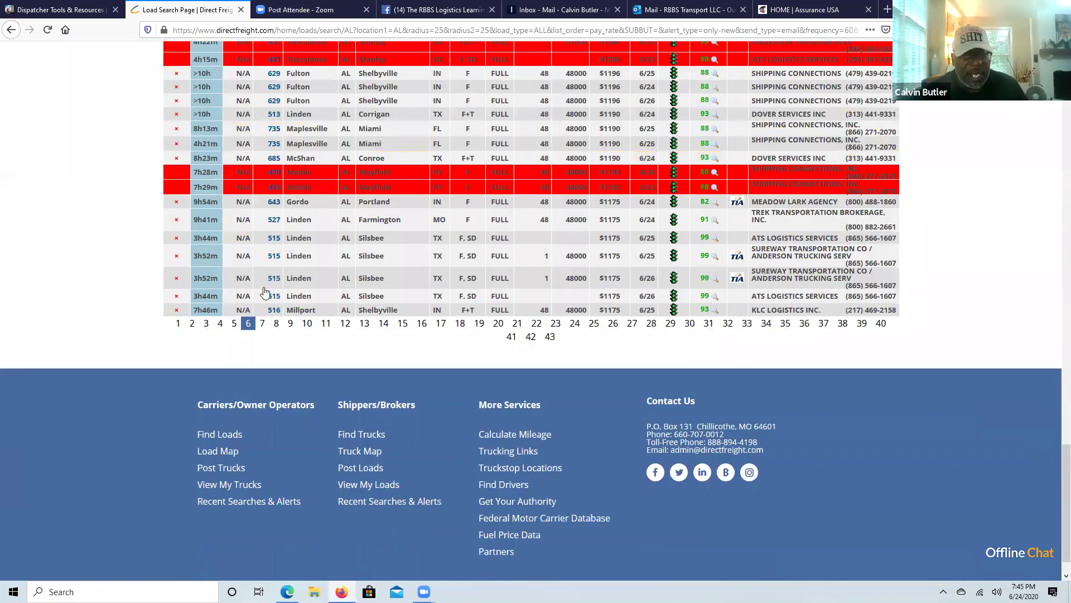
pyautogui.scroll(-1, 265, 291)
# Step: Go to results page 7 and review the trip miles, destinations and pay rates of its loads
pyautogui.click(263, 288)
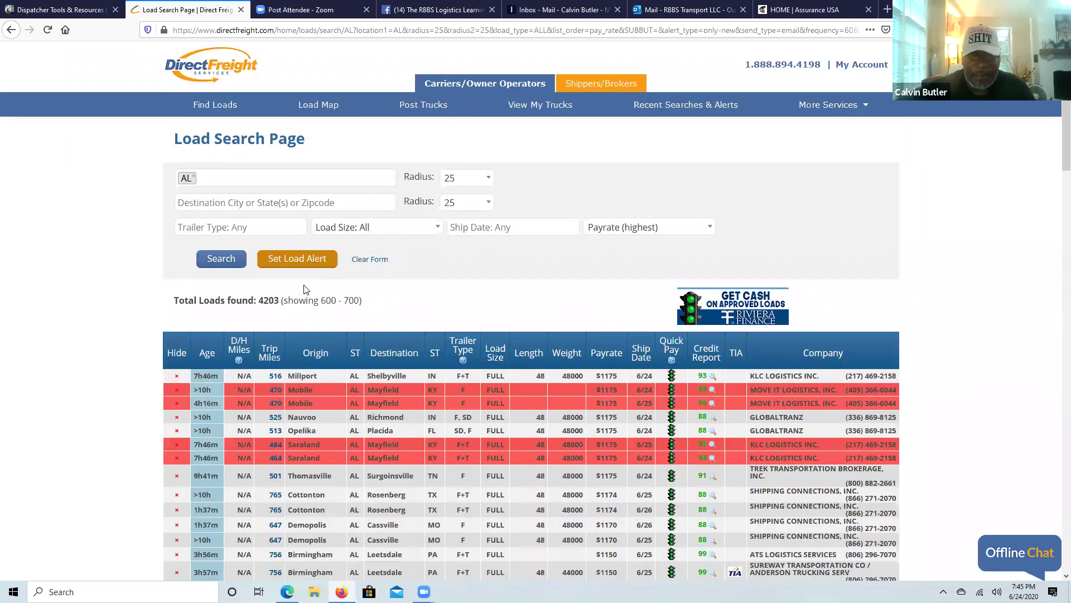
pyautogui.scroll(-1, 384, 350)
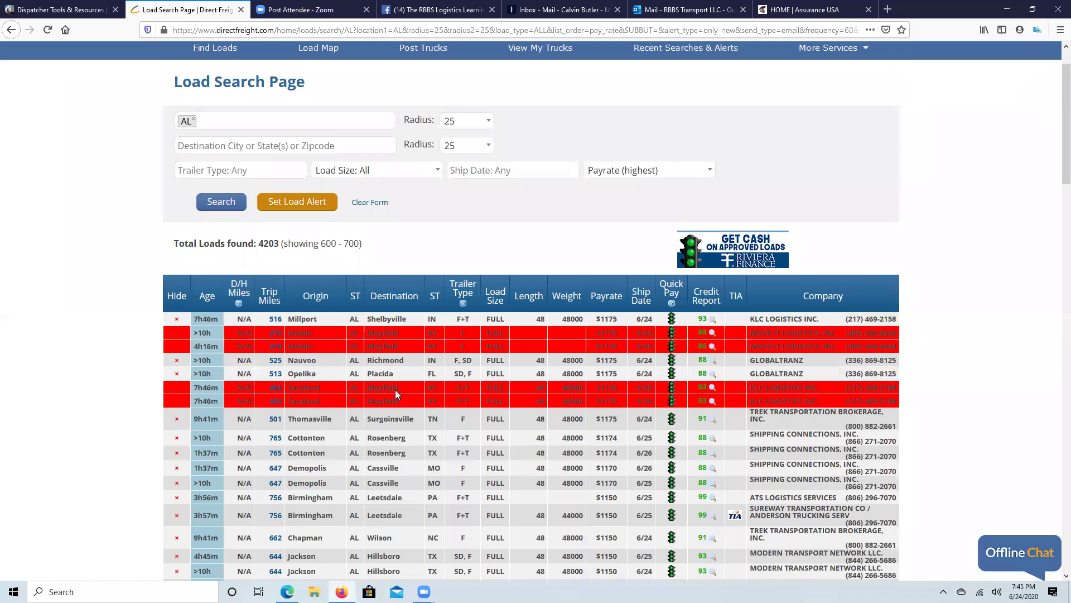
pyautogui.scroll(-4, 391, 385)
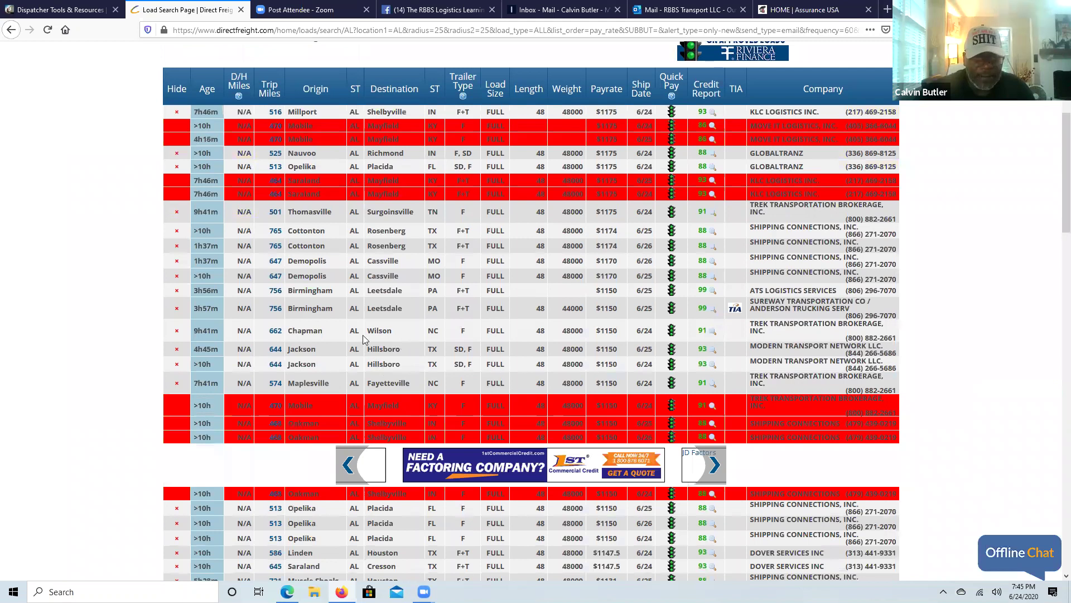
pyautogui.scroll(-2, 360, 340)
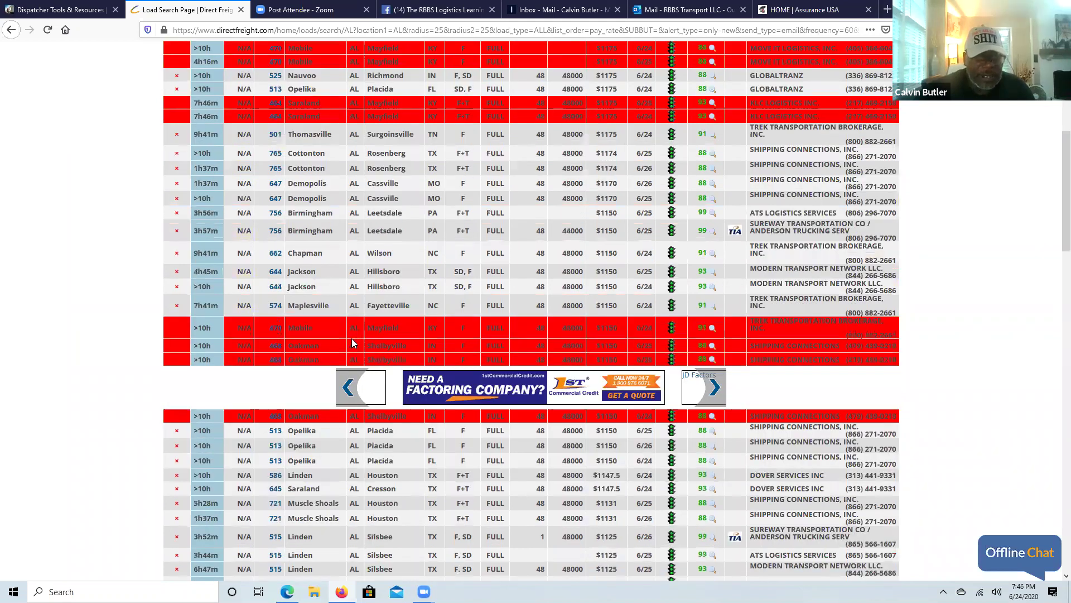
pyautogui.scroll(-3, 351, 343)
pyautogui.scroll(-3, 352, 343)
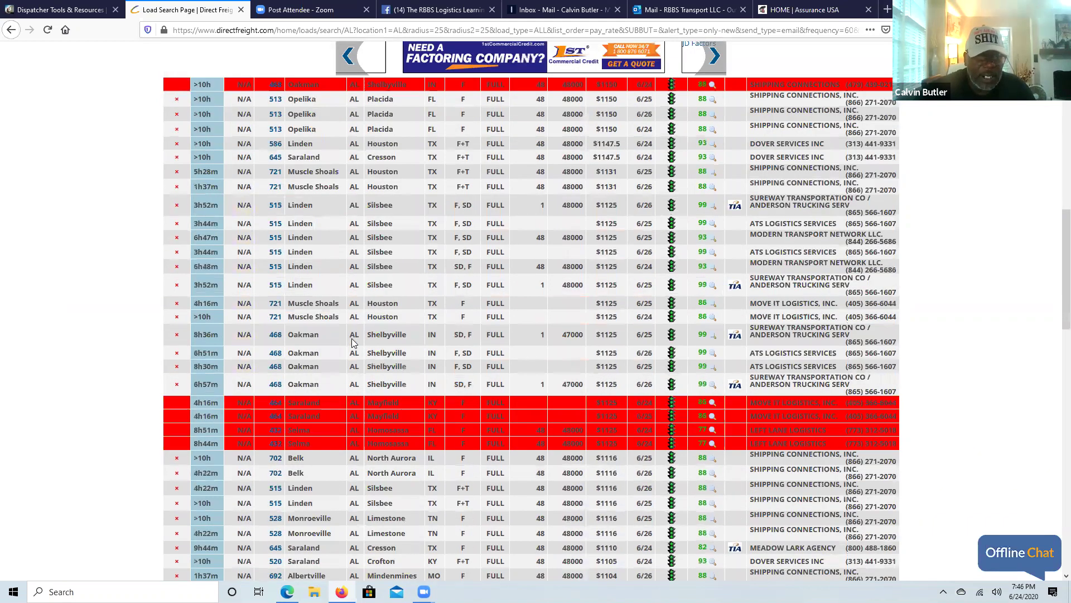
pyautogui.scroll(-9, 351, 343)
pyautogui.scroll(-6, 265, 421)
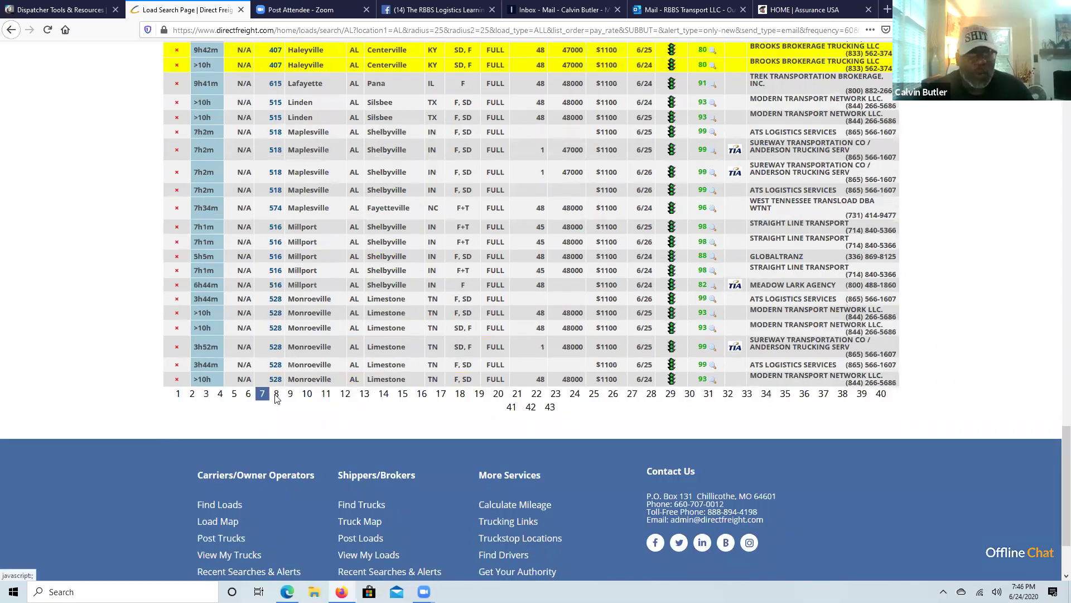
# Step: Open results page 8, scan its loads and check the per-mile rate of the highlighted Belk to Louisville load
pyautogui.click(276, 394)
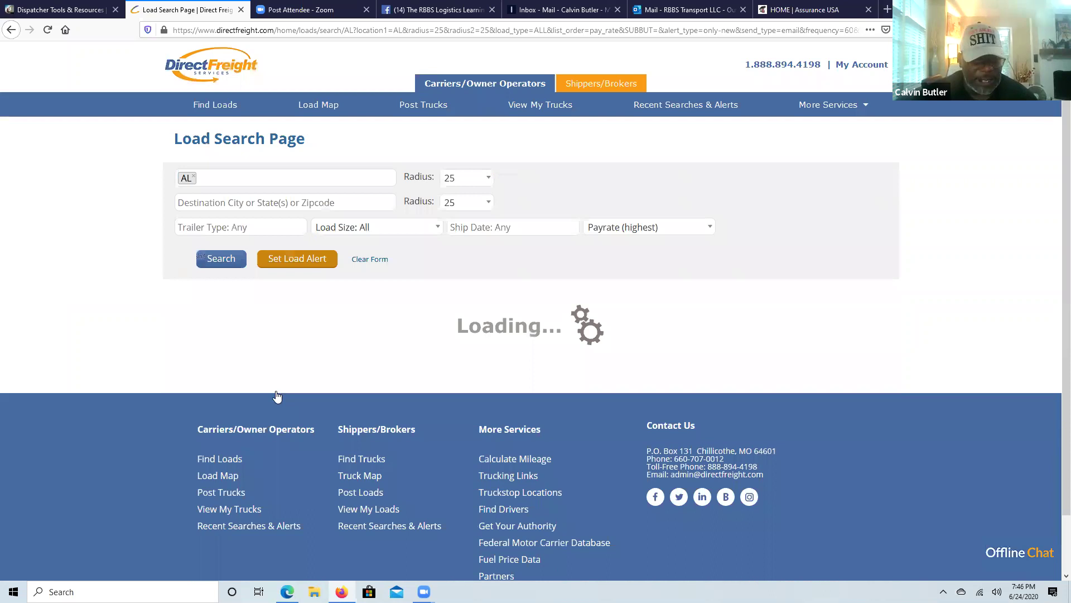
pyautogui.scroll(-6, 276, 395)
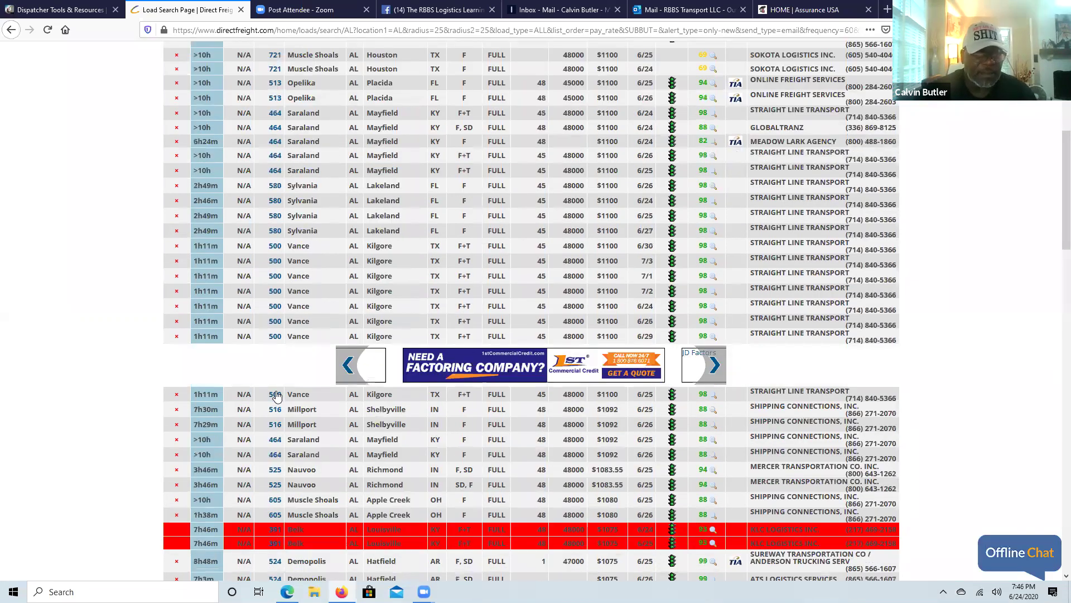
pyautogui.scroll(-3, 276, 395)
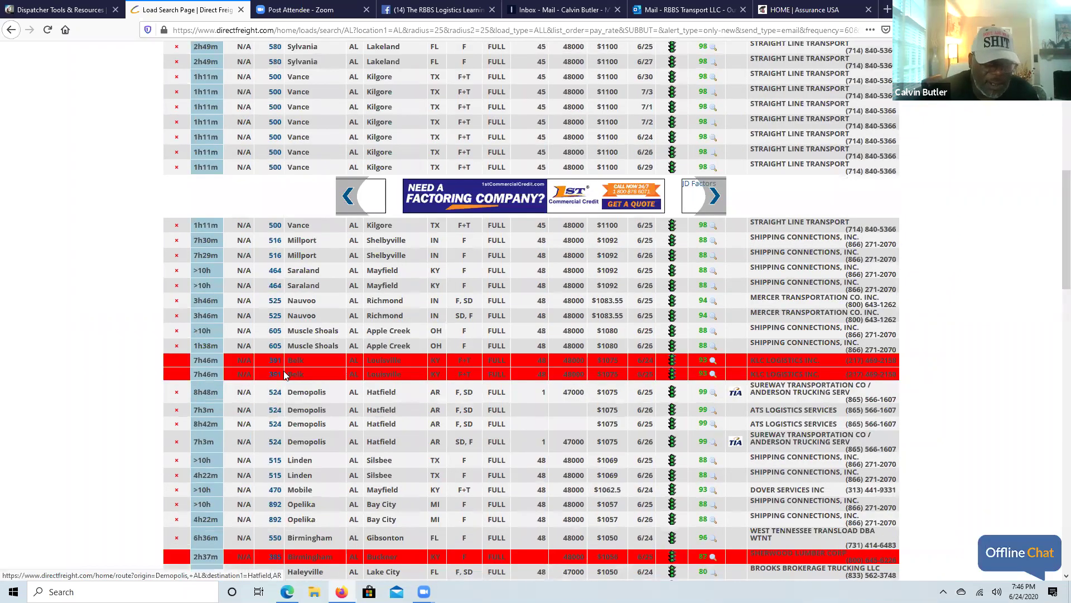
pyautogui.scroll(-4, 282, 380)
pyautogui.scroll(-1, 283, 380)
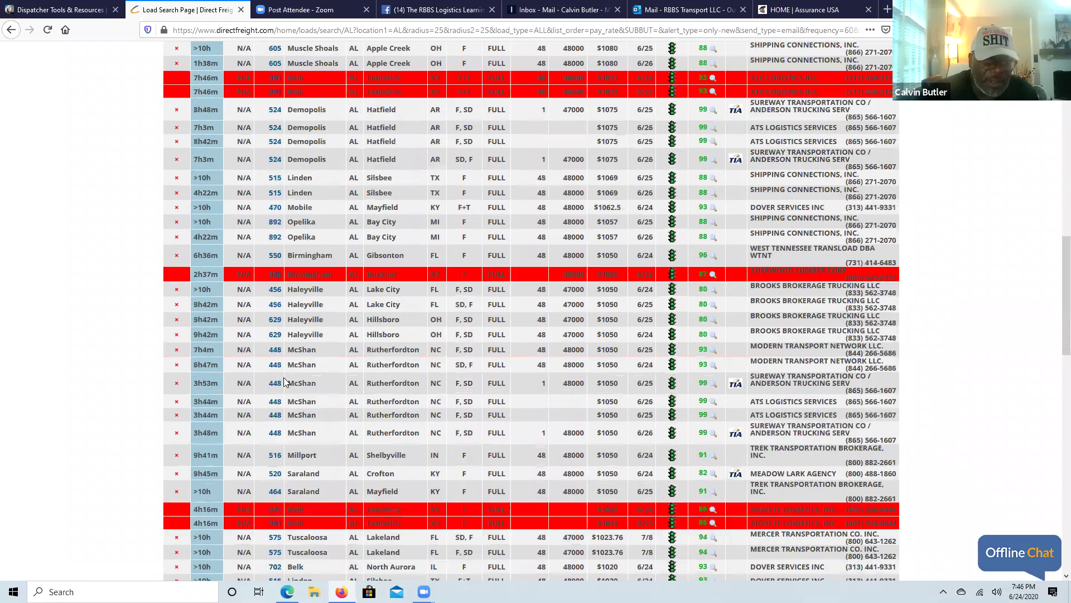
pyautogui.scroll(-5, 283, 378)
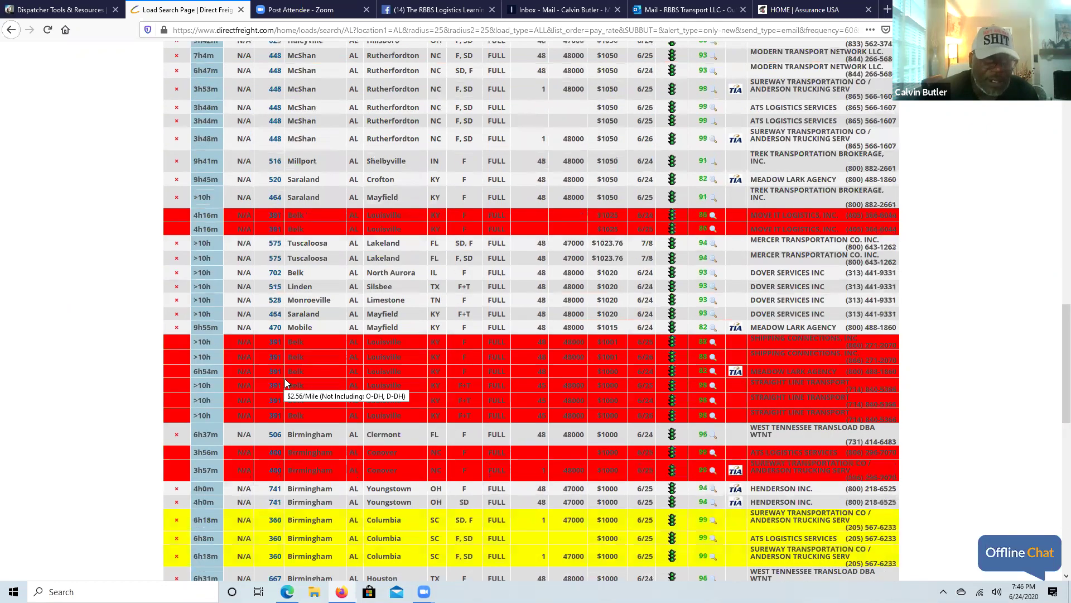
# Step: Go to results page 9 and compare the origins, trip miles and pay rates of all its loads
pyautogui.scroll(-10, 284, 379)
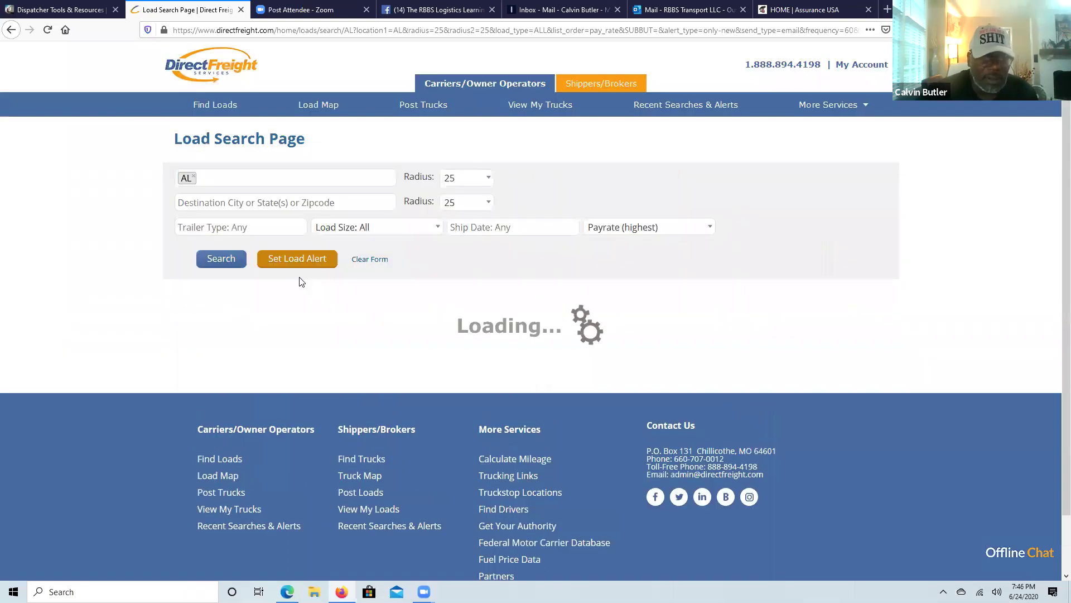
pyautogui.scroll(-3, 300, 282)
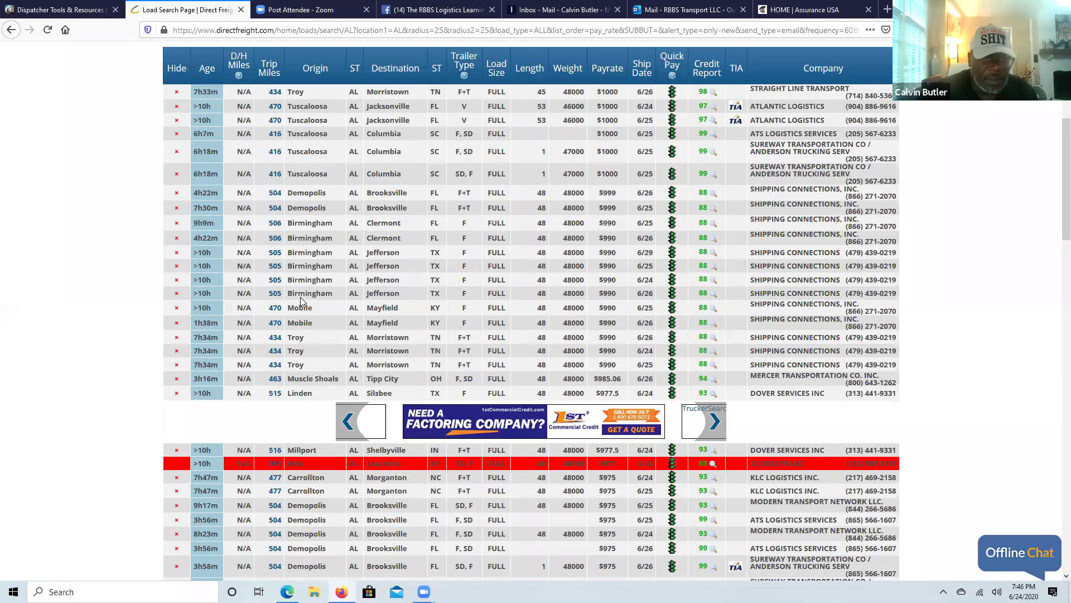
pyautogui.scroll(-7, 300, 301)
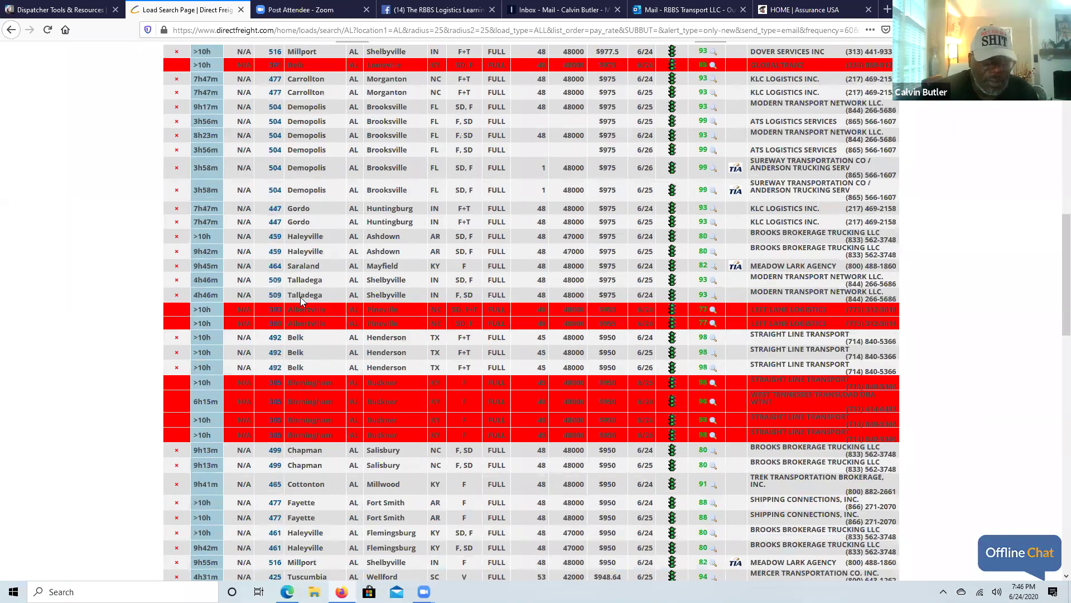
pyautogui.scroll(-1, 300, 298)
pyautogui.scroll(-4, 300, 297)
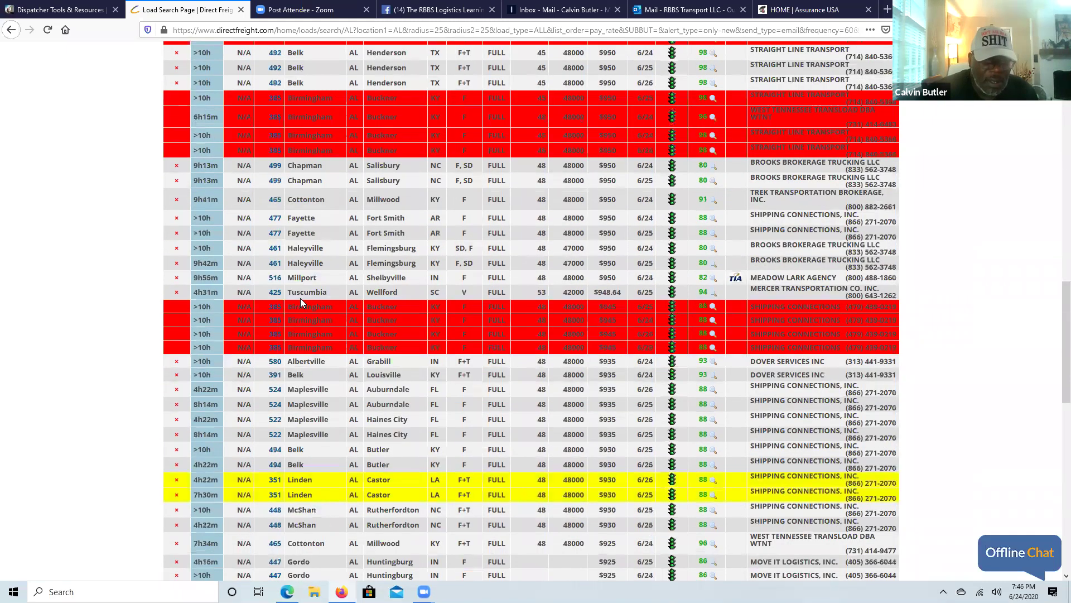
pyautogui.scroll(-3, 301, 298)
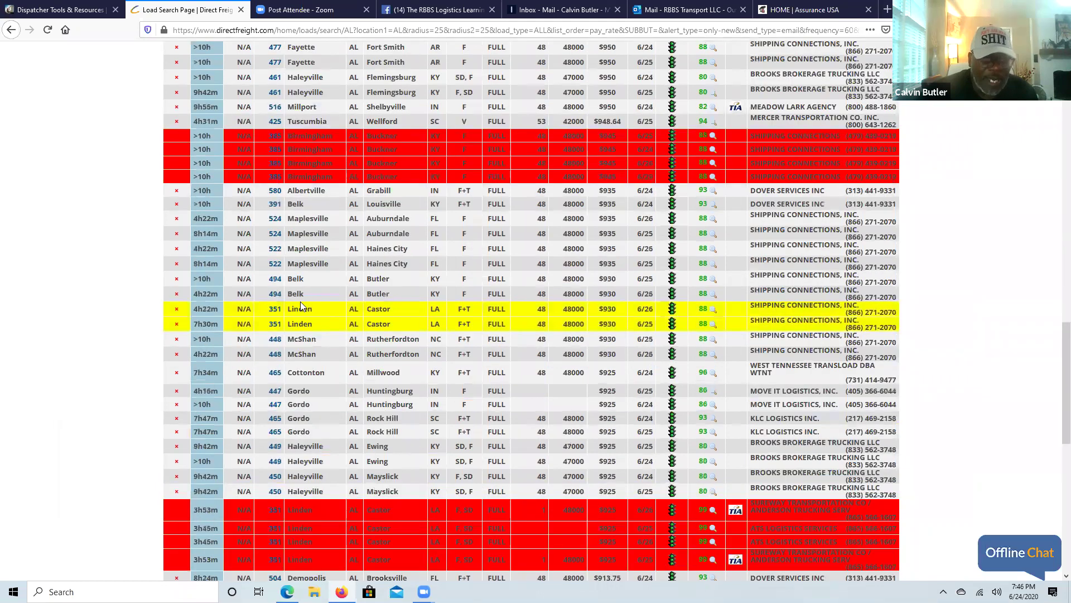
pyautogui.scroll(-2, 301, 305)
pyautogui.scroll(-1, 300, 315)
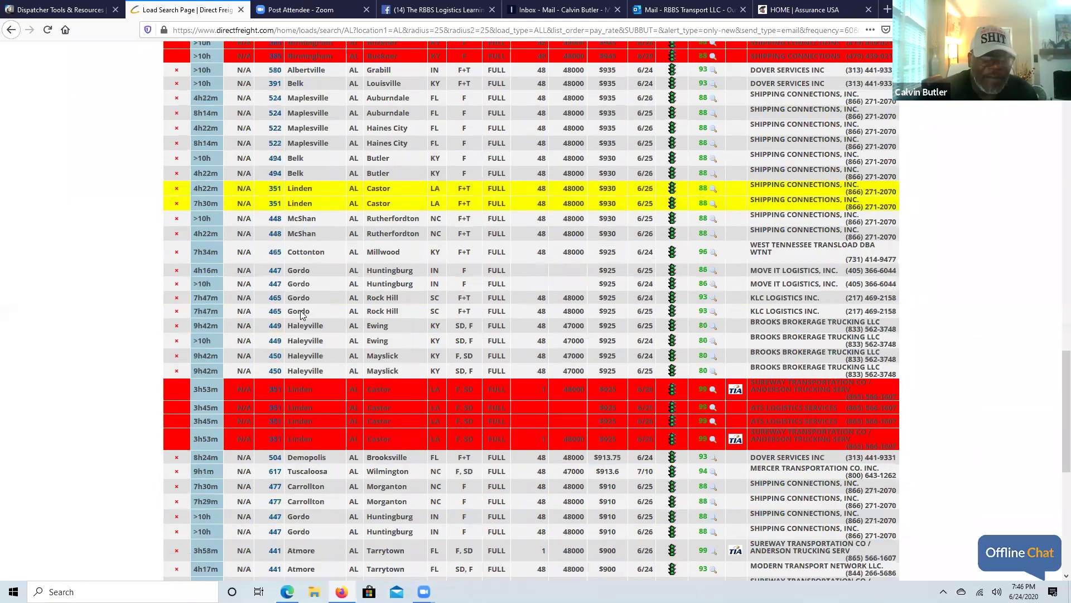
pyautogui.scroll(-3, 301, 316)
pyautogui.scroll(-3, 301, 318)
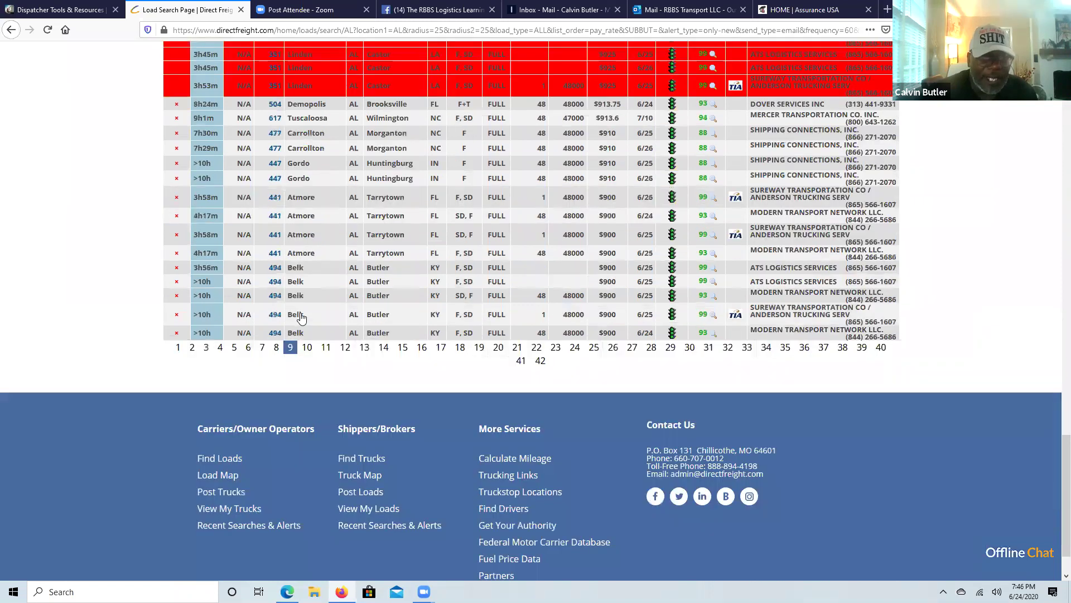
pyautogui.scroll(-1, 303, 314)
# Step: Open results page 10 and look through its Alabama loads down to the last row
pyautogui.click(307, 311)
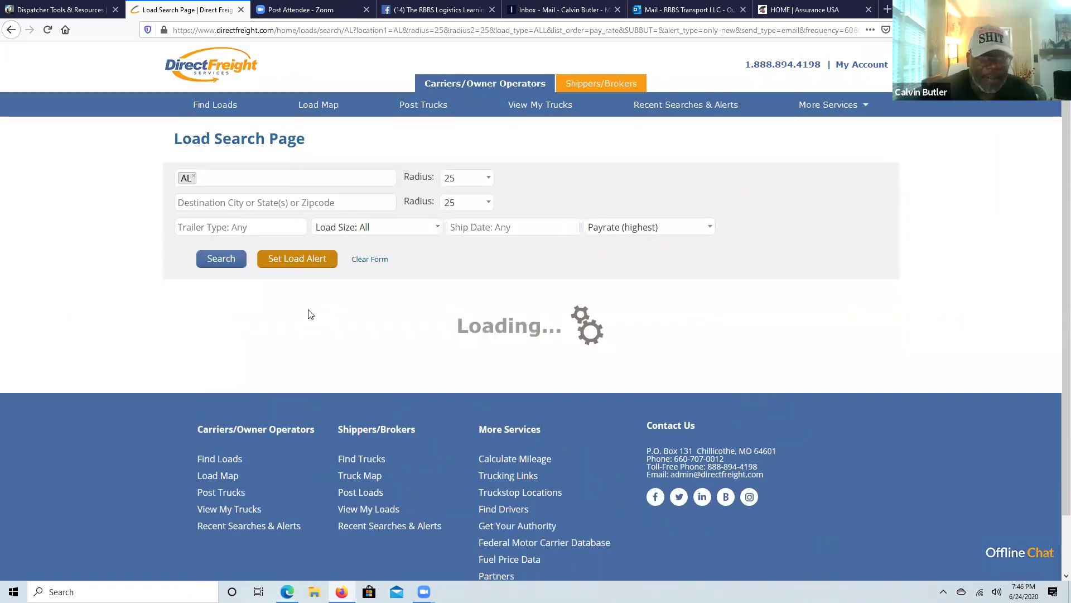
pyautogui.scroll(-2, 300, 323)
pyautogui.scroll(-4, 299, 323)
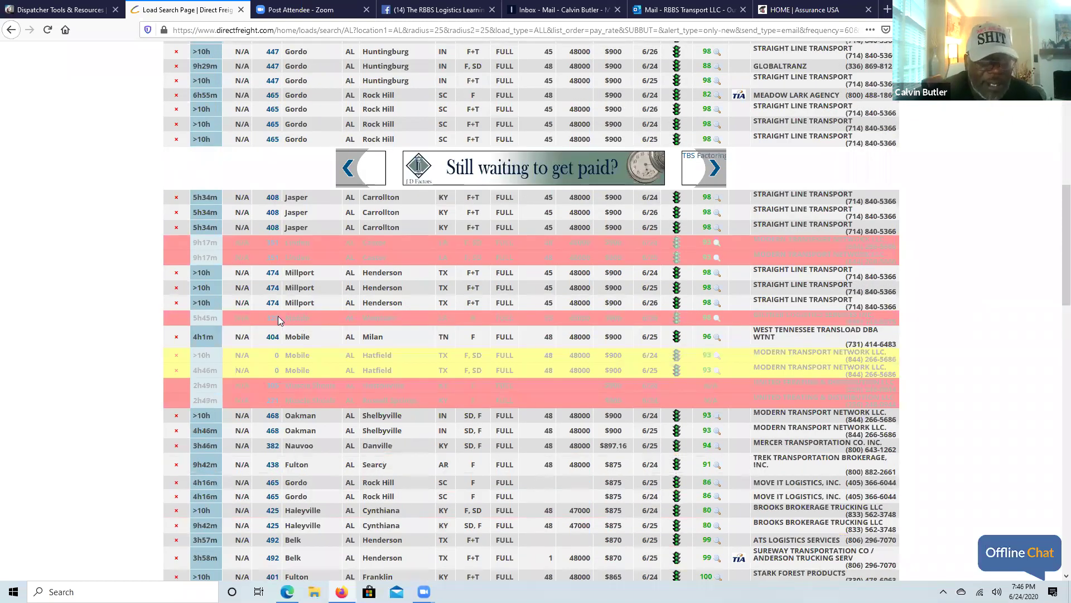
pyautogui.scroll(-3, 286, 368)
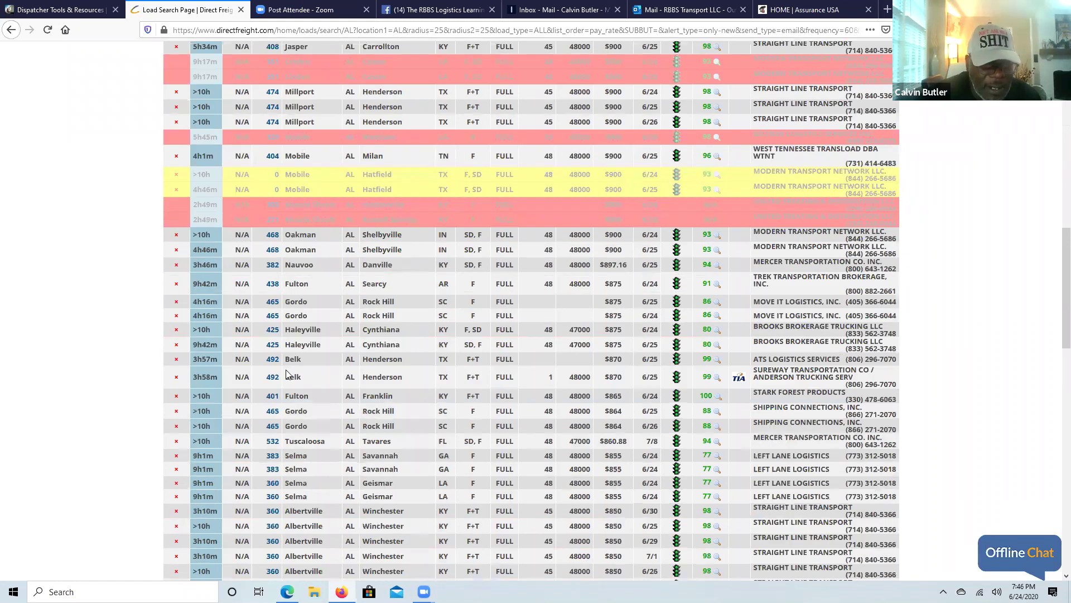
pyautogui.scroll(-5, 313, 411)
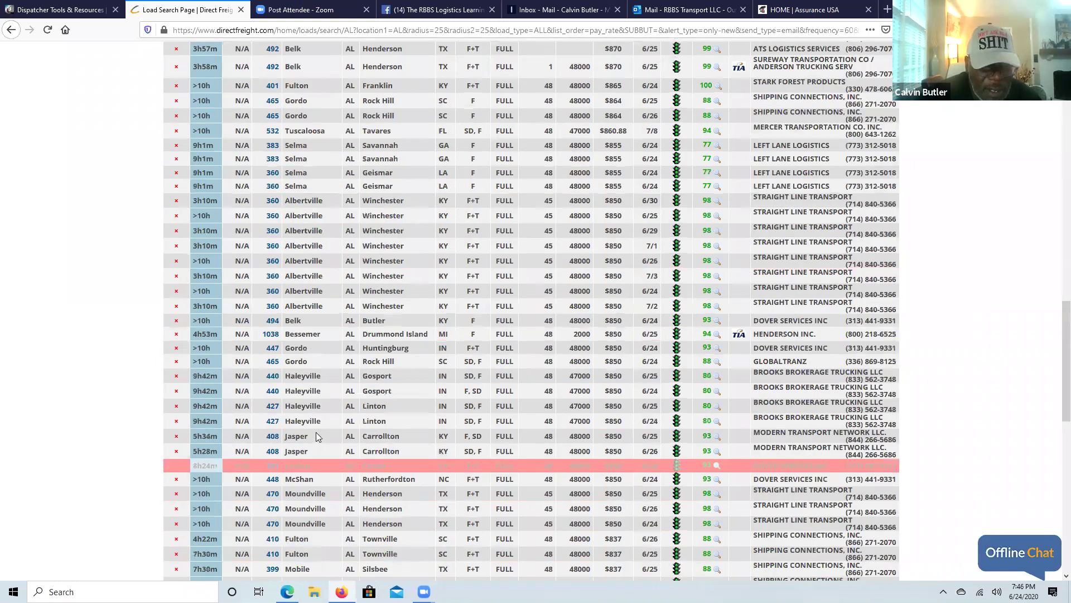
pyautogui.scroll(-10, 315, 436)
pyautogui.scroll(-3, 321, 307)
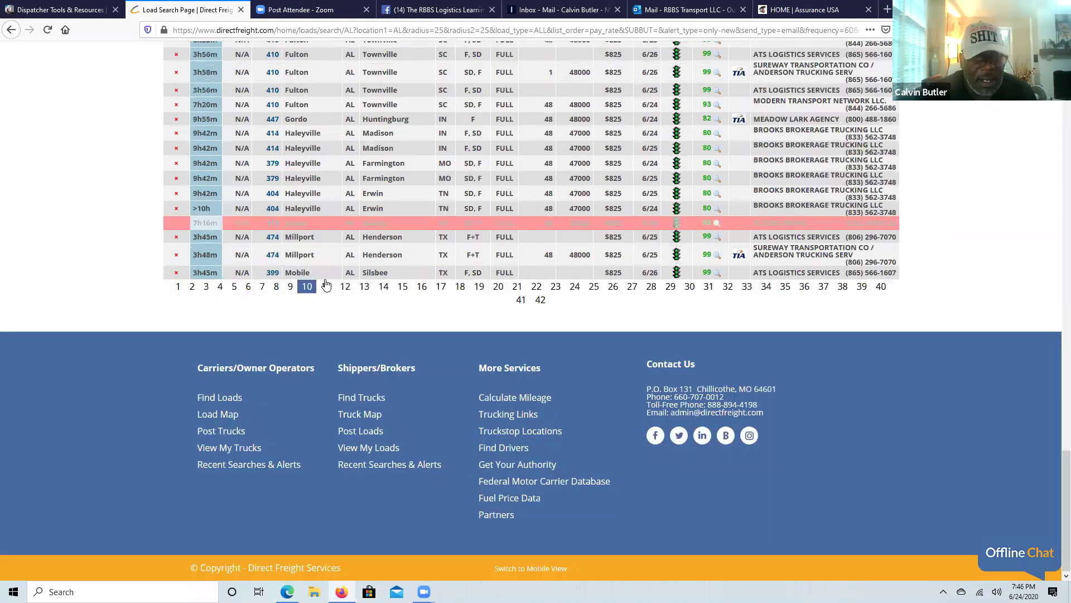
# Step: Open results page 11, scan its loads and check the per-mile rate of the highlighted Oneonta to Atlanta load
pyautogui.click(326, 287)
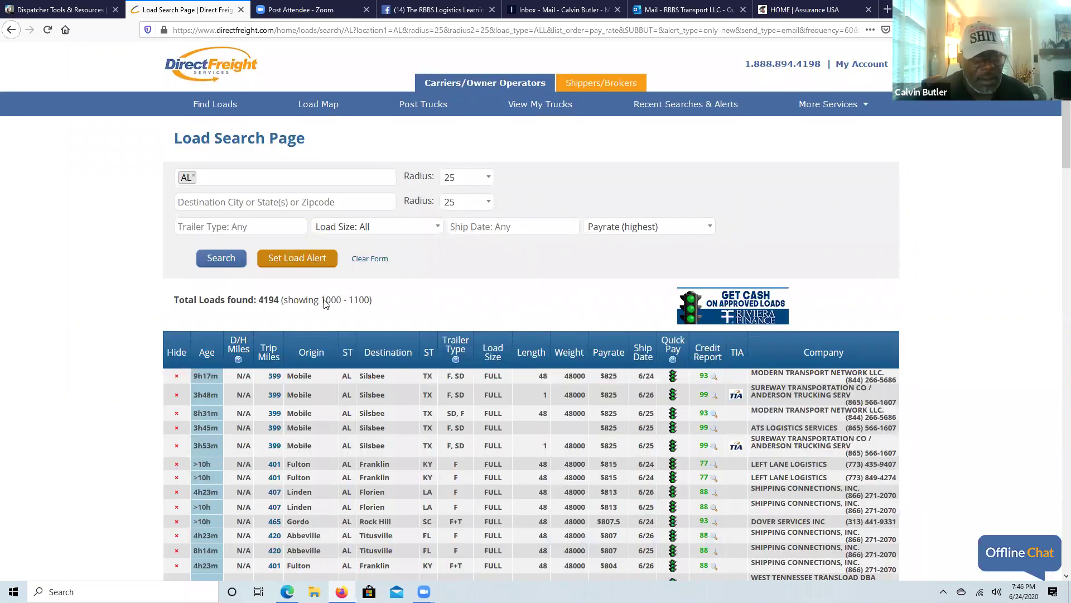
pyautogui.scroll(-5, 326, 304)
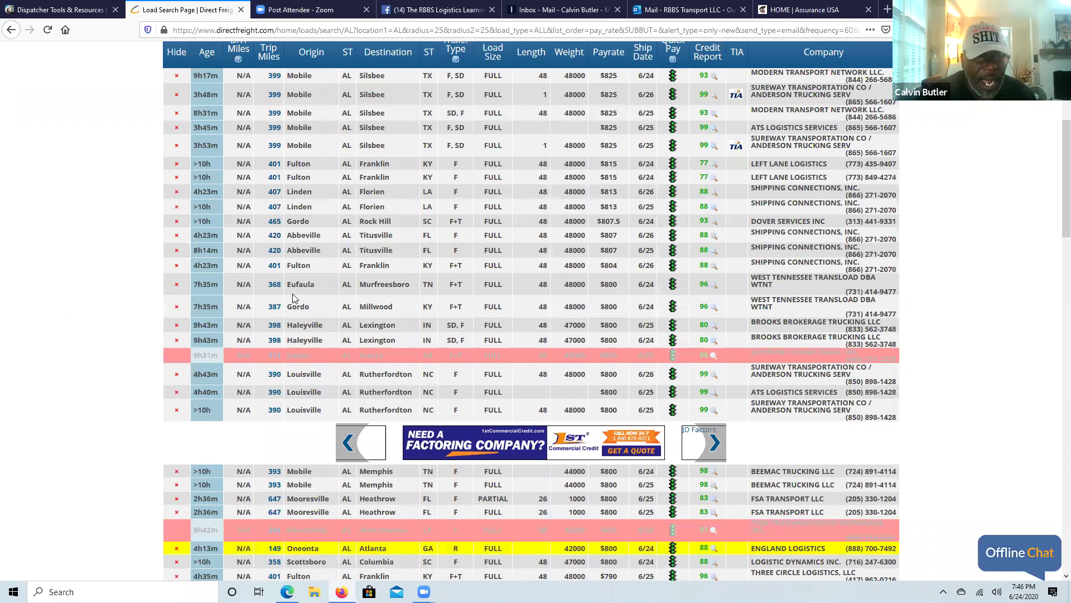
pyautogui.scroll(-5, 293, 293)
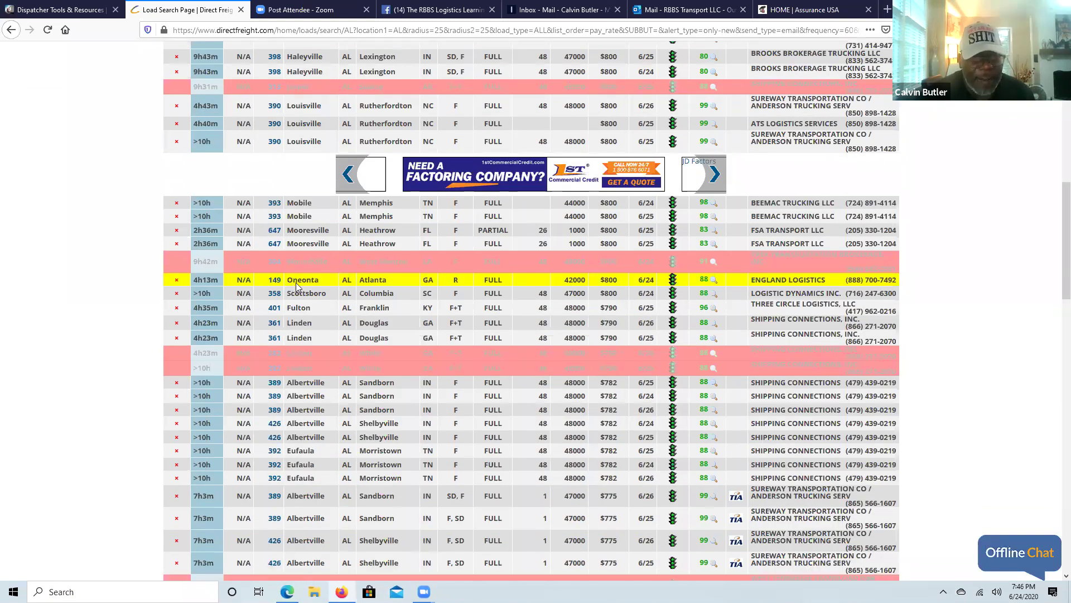
pyautogui.moveTo(296, 286)
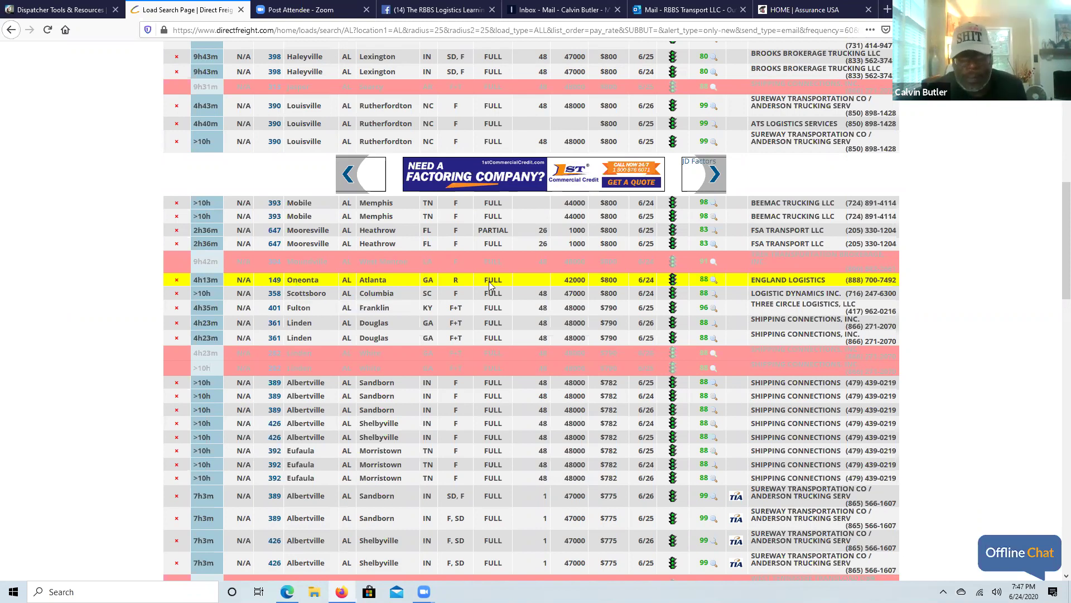
pyautogui.moveTo(491, 284)
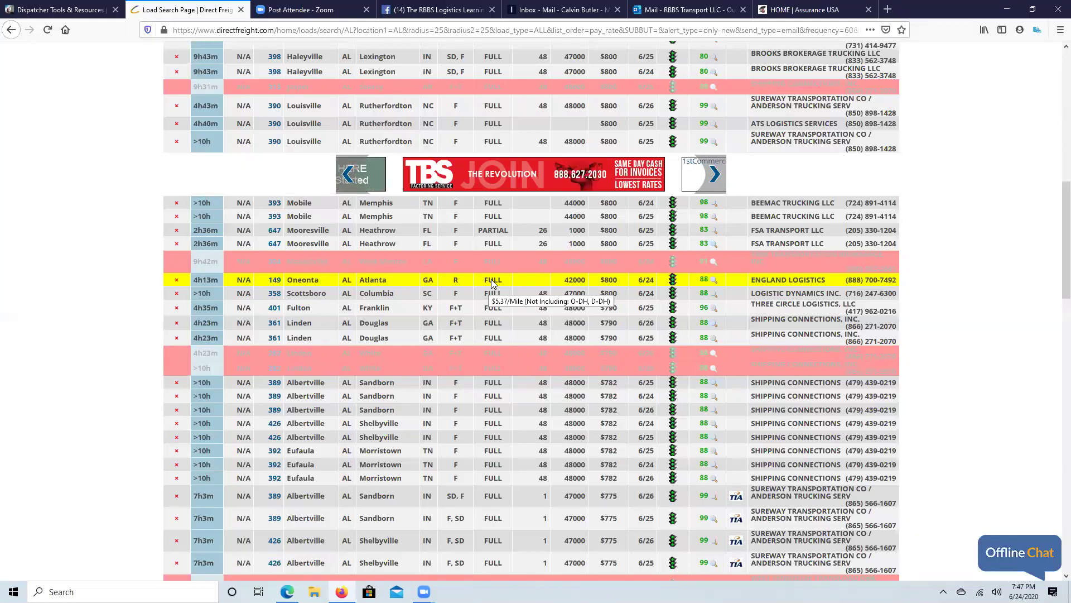
# Step: Run a reverse search from the Oneonta to Atlanta load and repeat it with the Atlanta radius set to 50
pyautogui.click(493, 284)
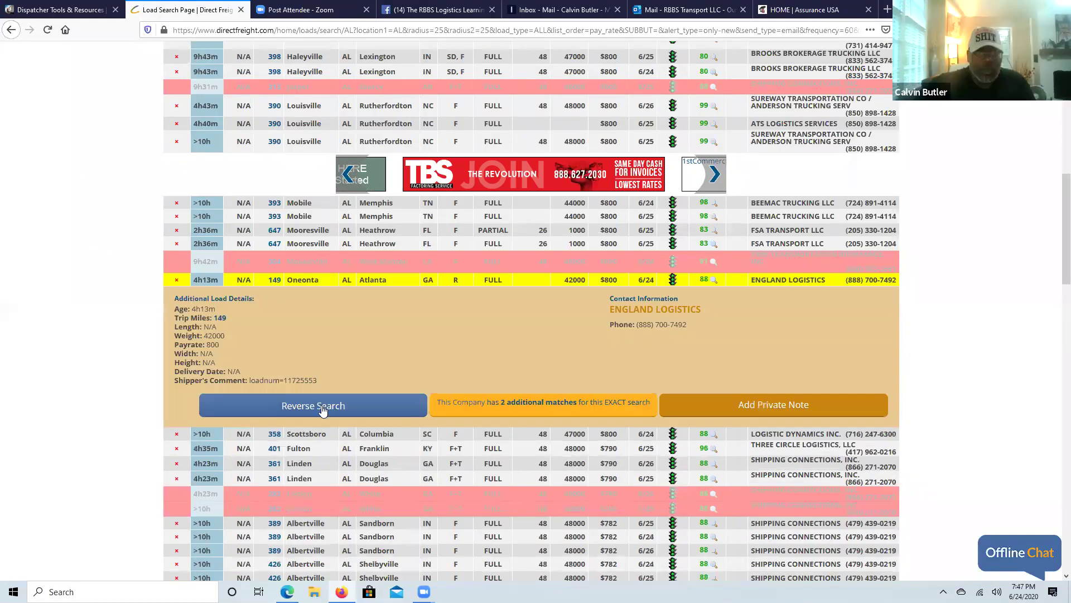
pyautogui.click(322, 405)
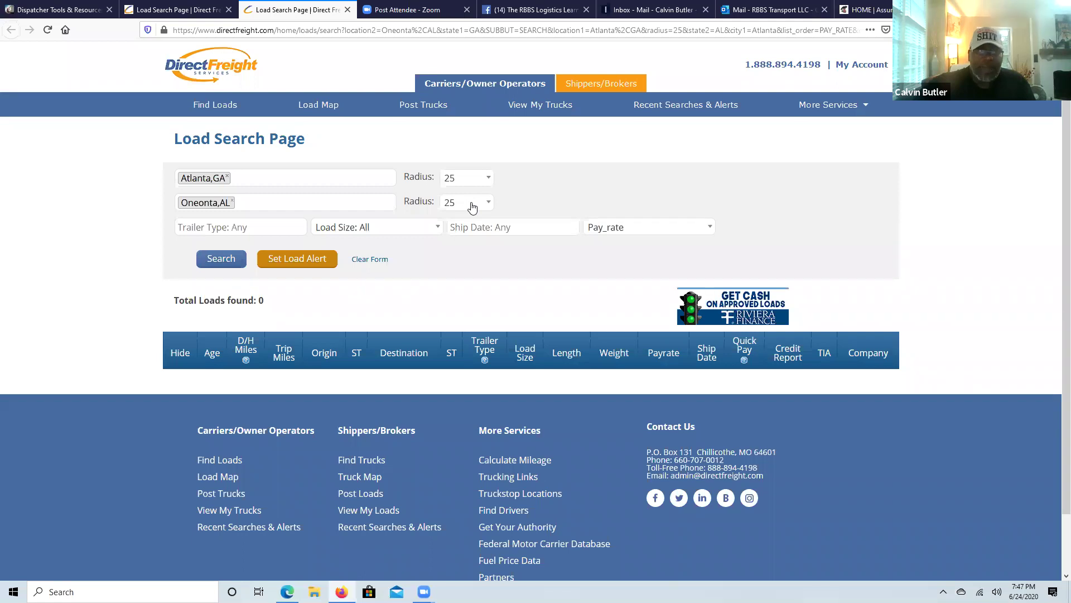
pyautogui.click(467, 177)
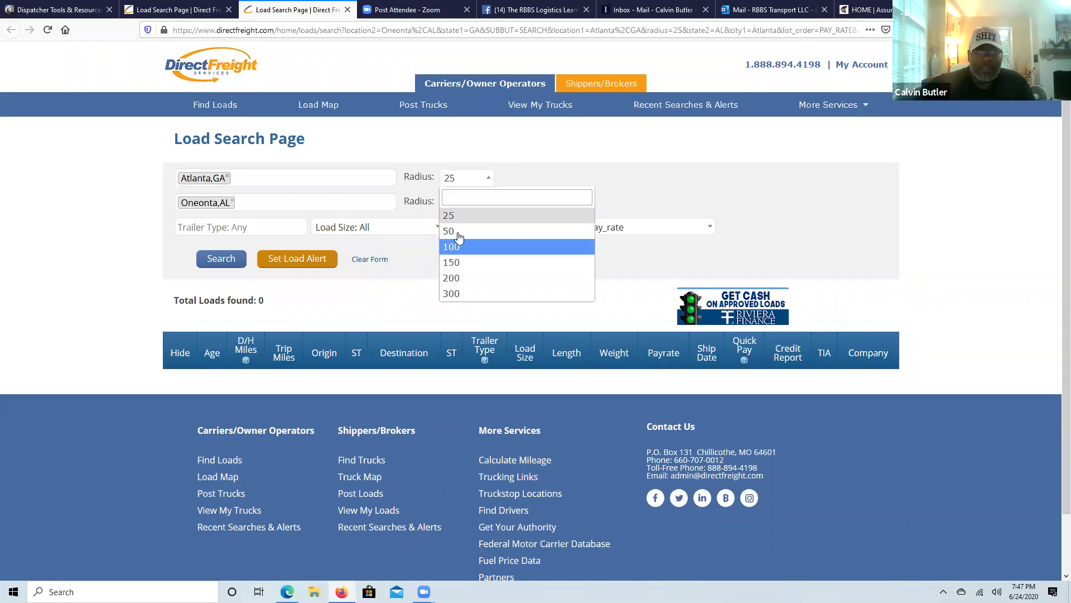
pyautogui.click(219, 265)
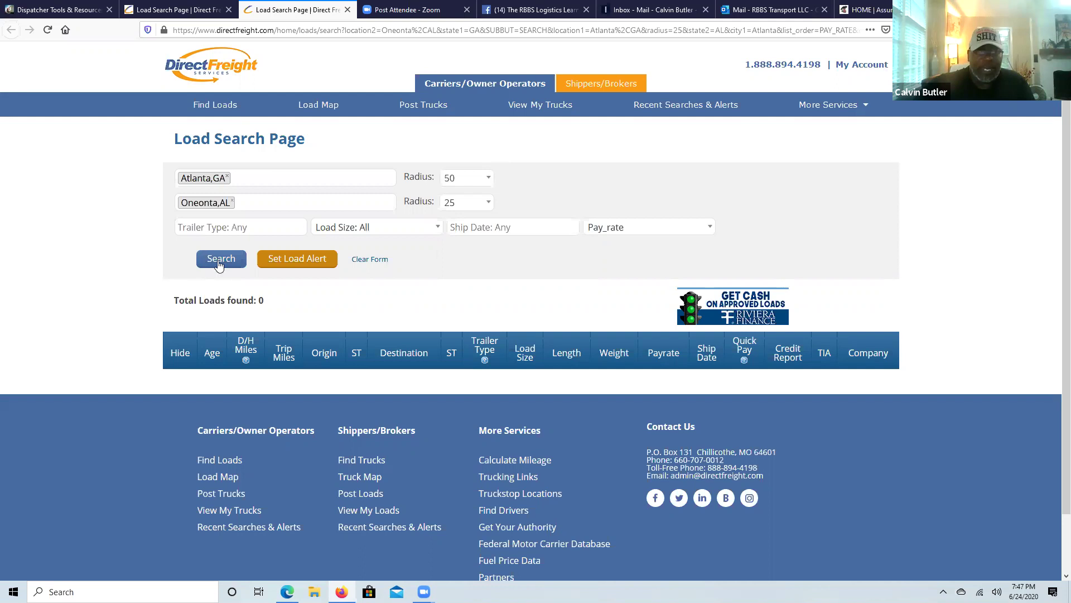
pyautogui.click(219, 265)
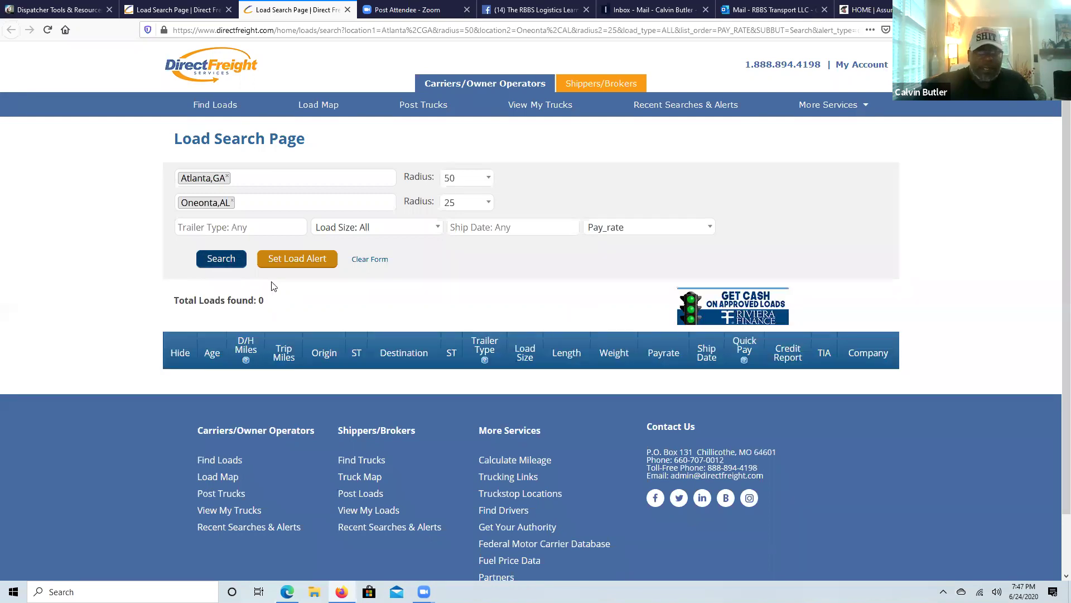
pyautogui.scroll(-2, 445, 121)
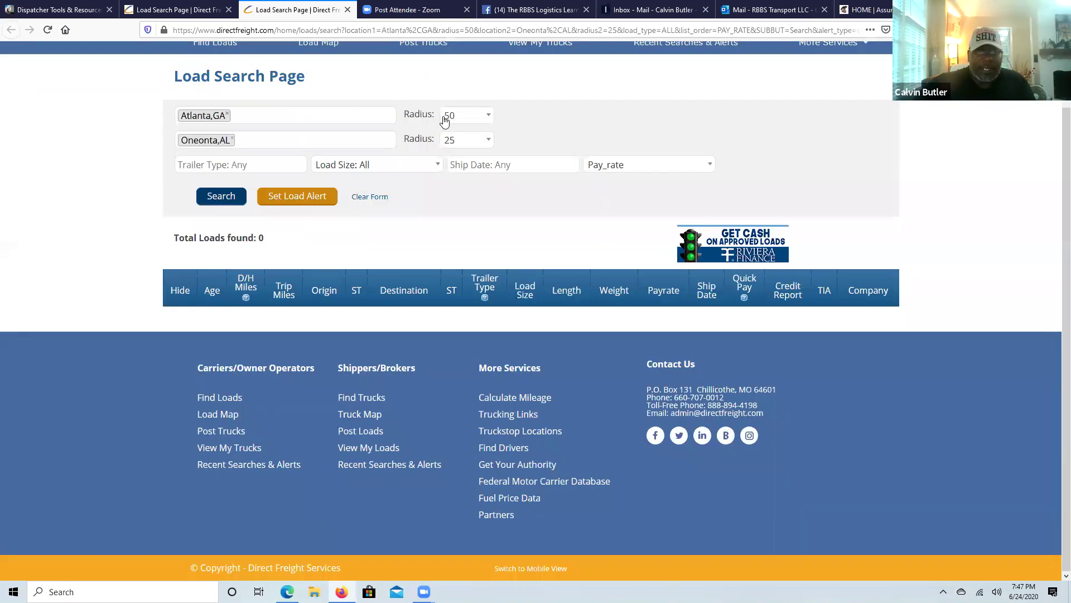
# Step: Try the return-load search with the Atlanta radius widened to 100
pyautogui.click(488, 116)
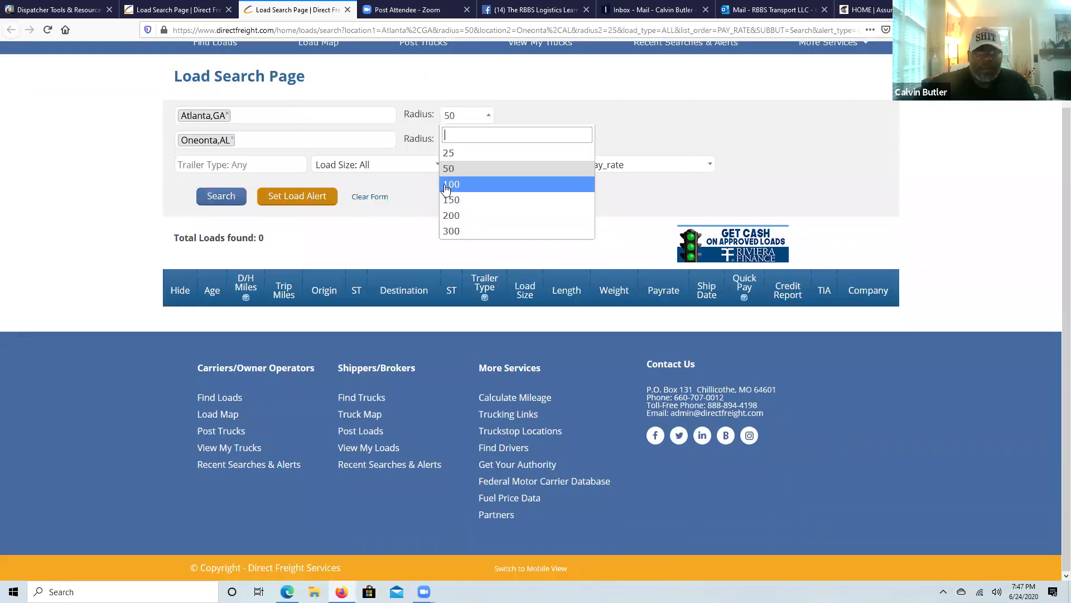
pyautogui.click(216, 220)
pyautogui.click(223, 198)
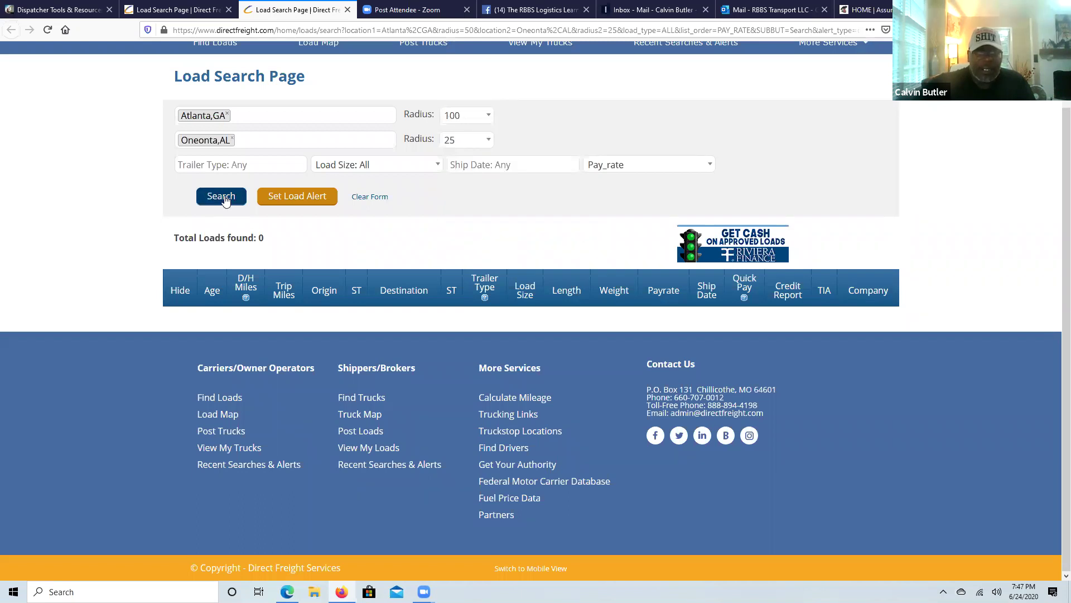
pyautogui.click(225, 200)
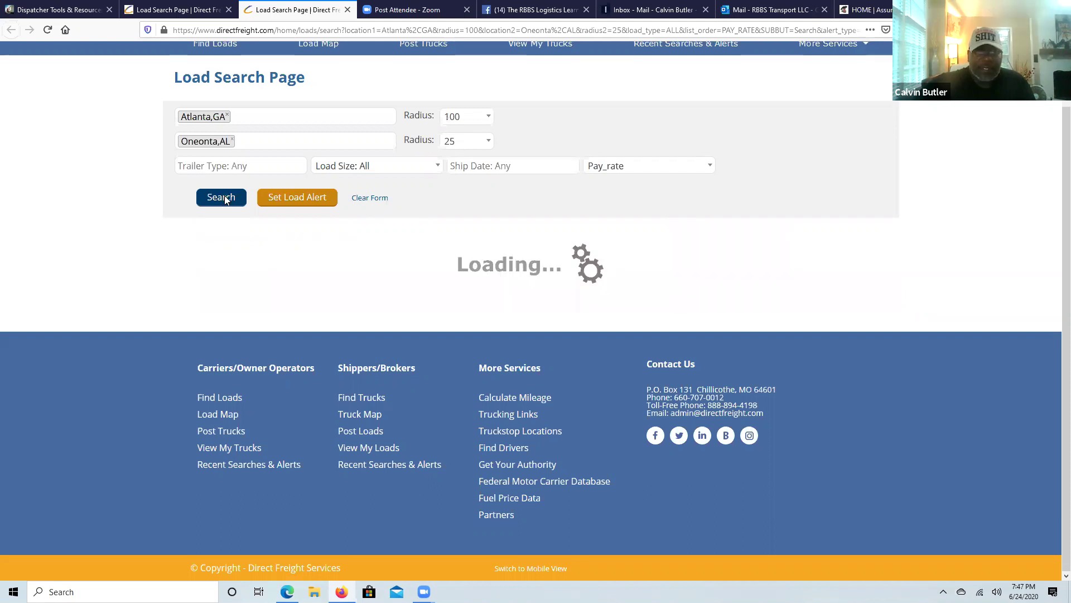
# Step: Set both the Atlanta and Oneonta radii to 50 and search for return loads again
pyautogui.click(483, 127)
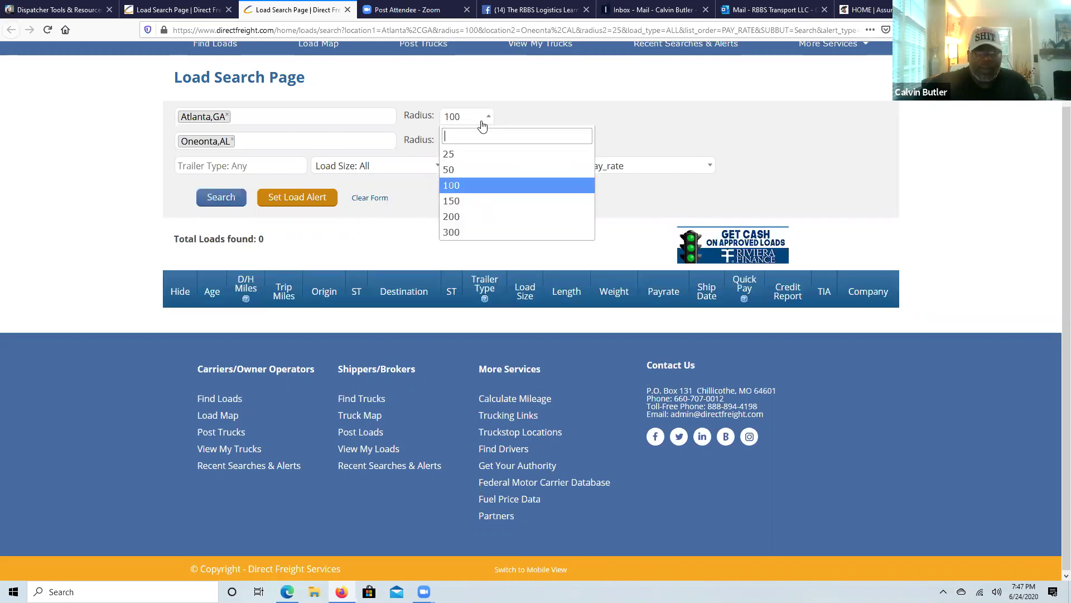
pyautogui.press('Up')
pyautogui.press('Return')
pyautogui.press('Tab')
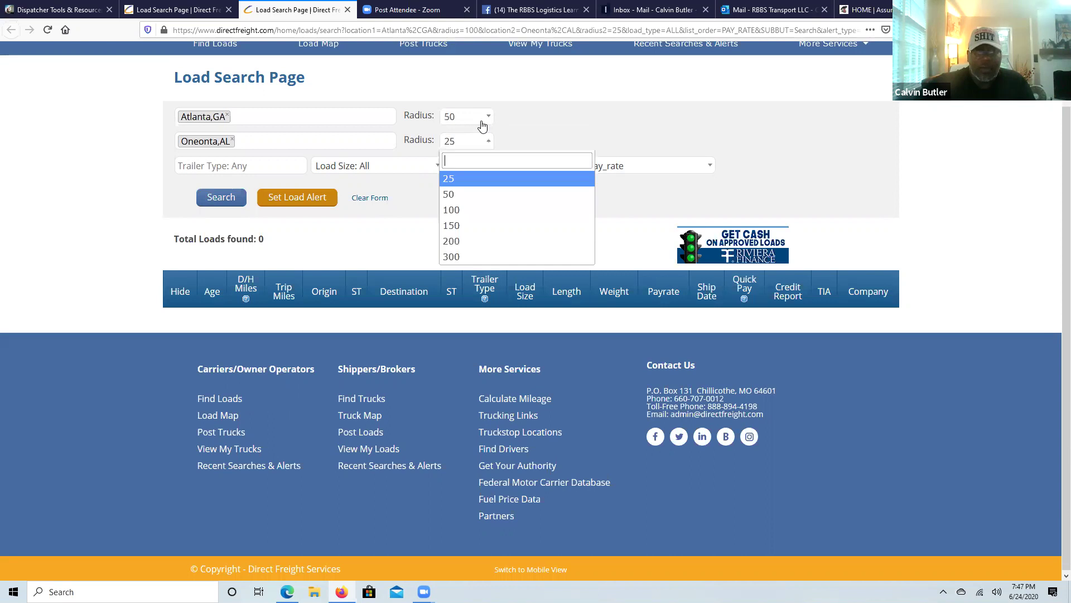
pyautogui.click(461, 194)
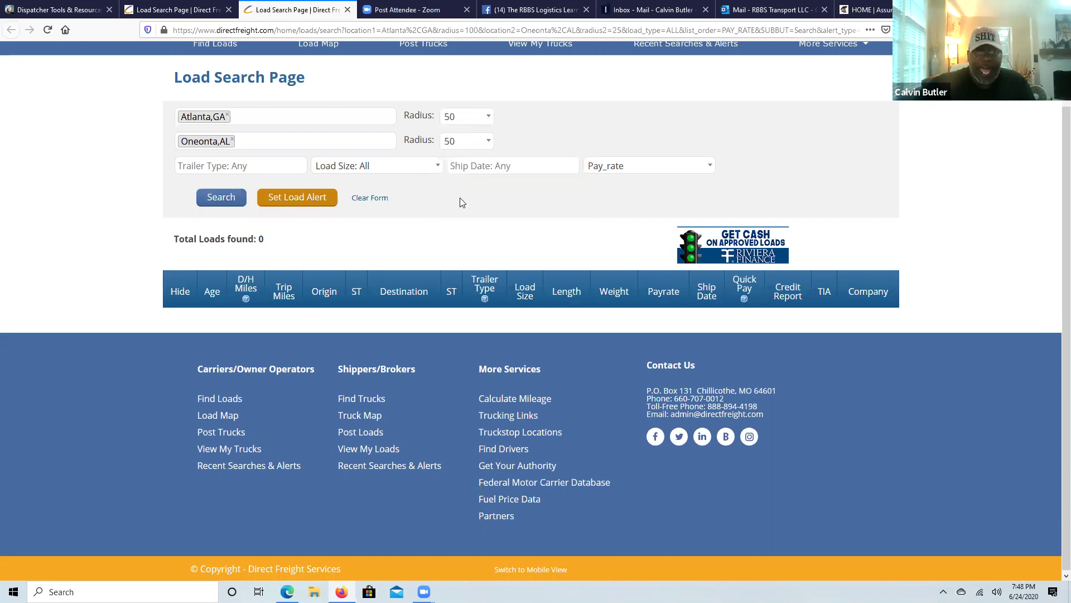
pyautogui.click(212, 203)
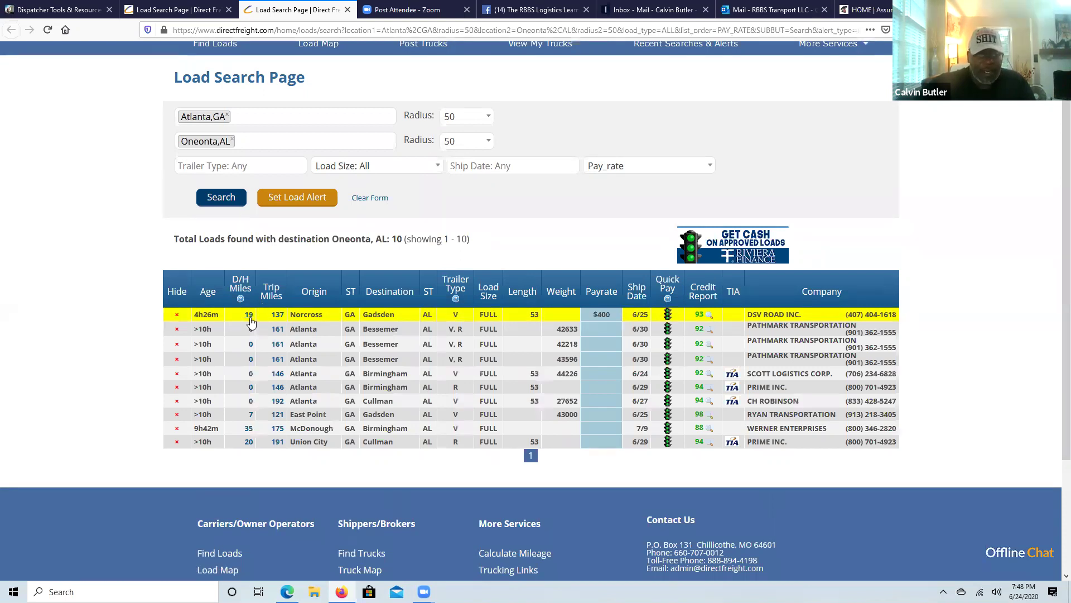
# Step: Examine the deadhead miles, pay rate and per-mile rate of the highlighted Norcross to Gadsden load
pyautogui.moveTo(251, 322)
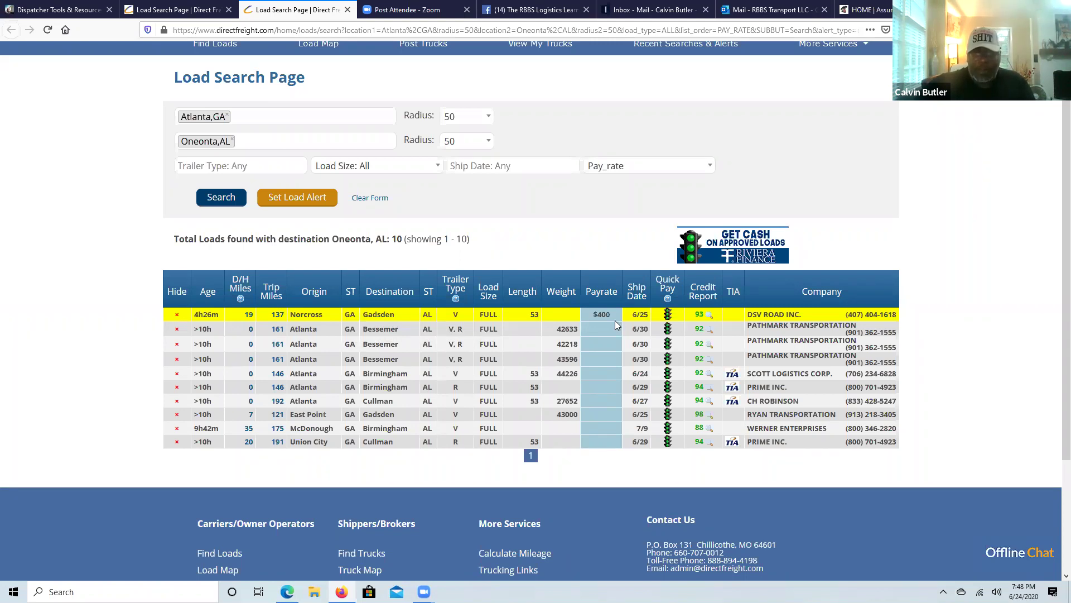
pyautogui.moveTo(610, 320)
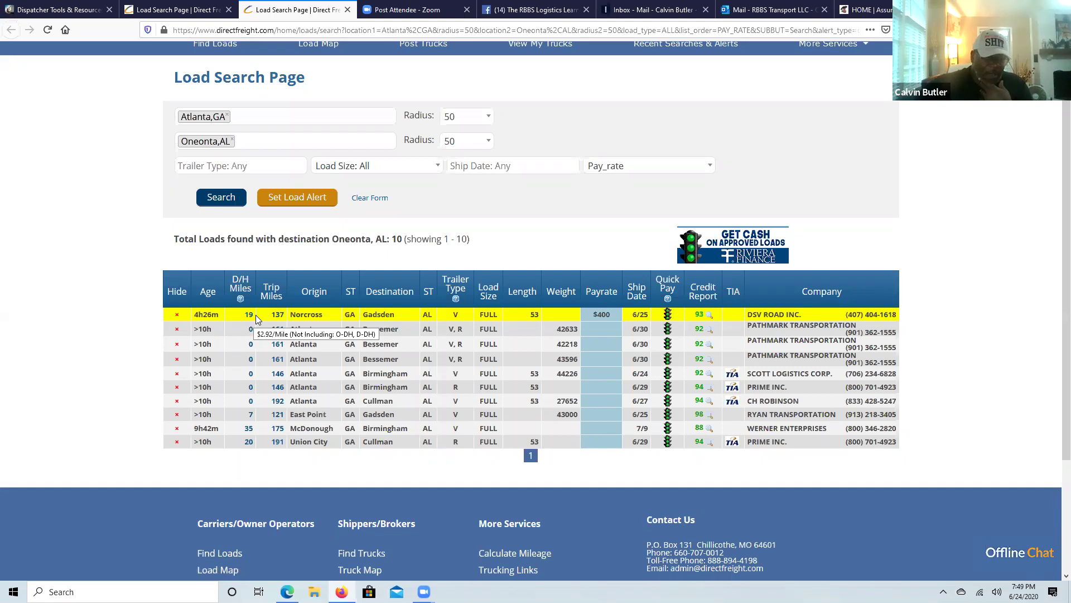
pyautogui.click(589, 238)
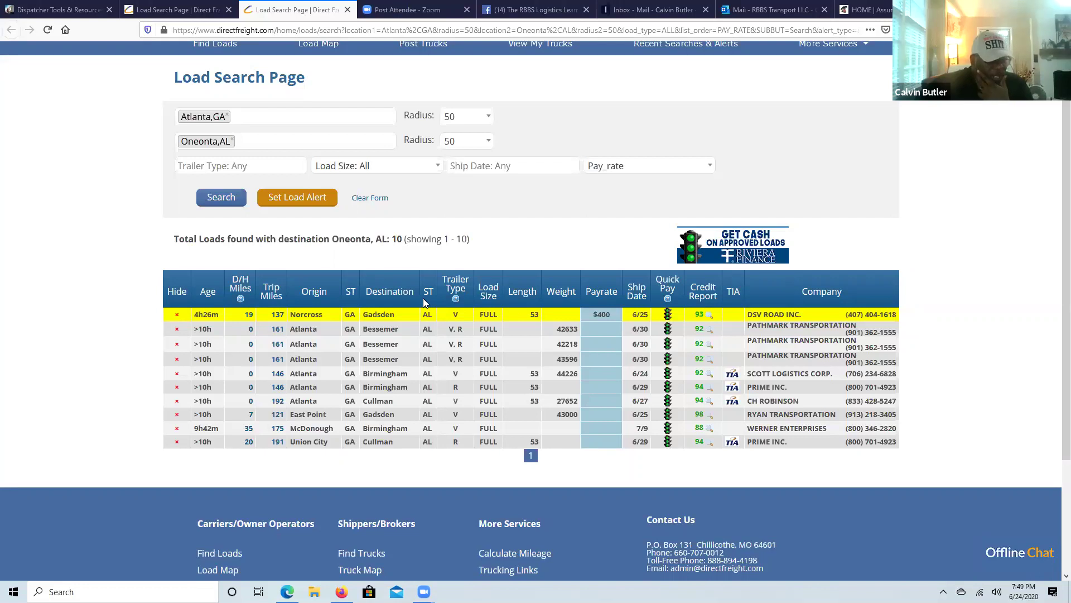
pyautogui.moveTo(415, 320)
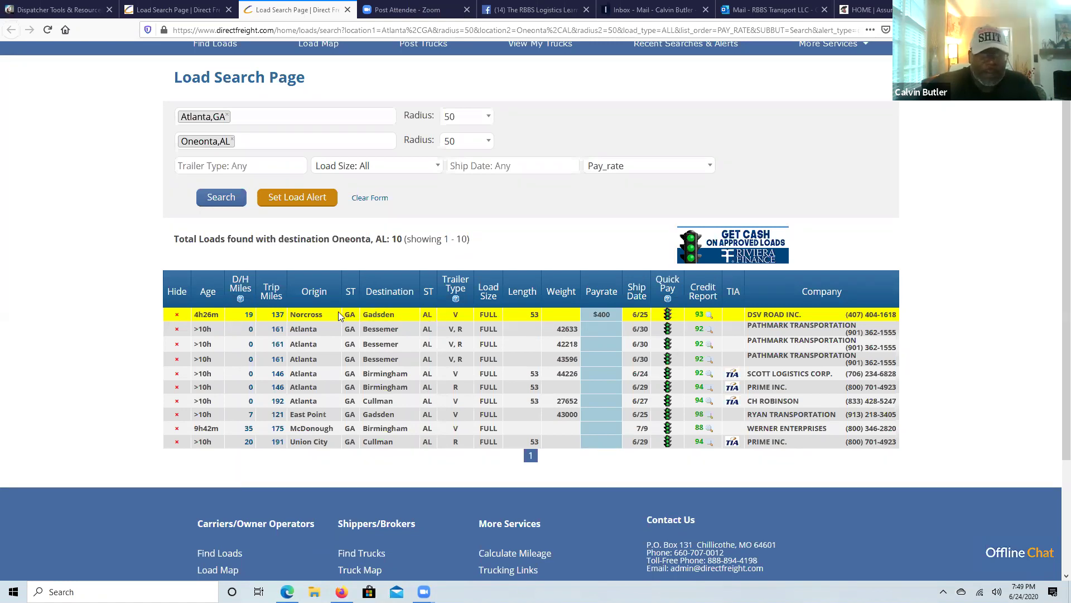
pyautogui.moveTo(348, 317)
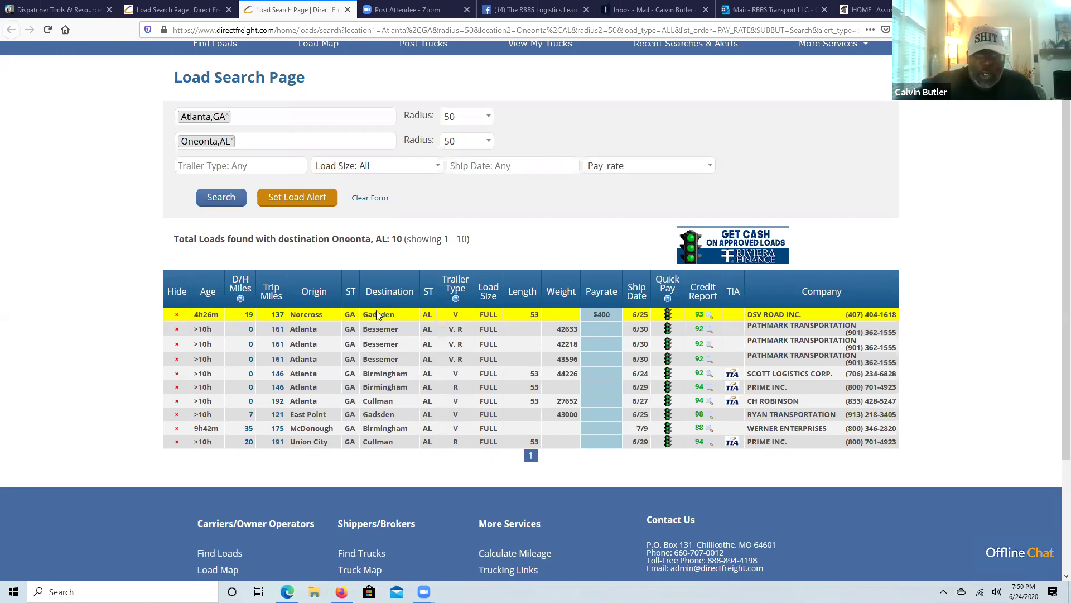
# Step: Run a reverse search from the Norcross to Gadsden load and compare the pay rates of the matching loads
pyautogui.click(406, 316)
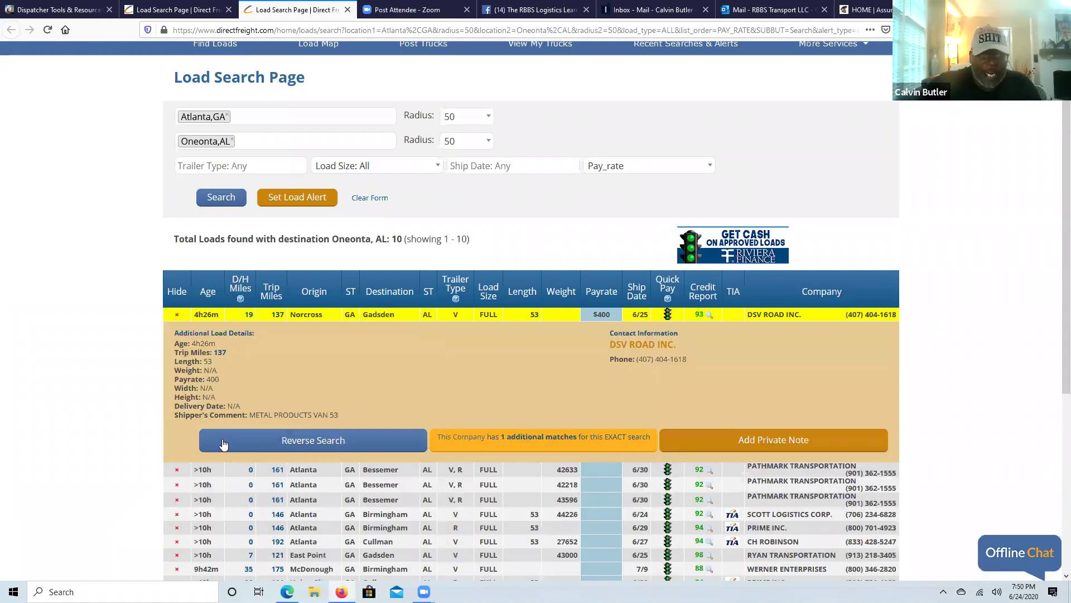
pyautogui.click(287, 440)
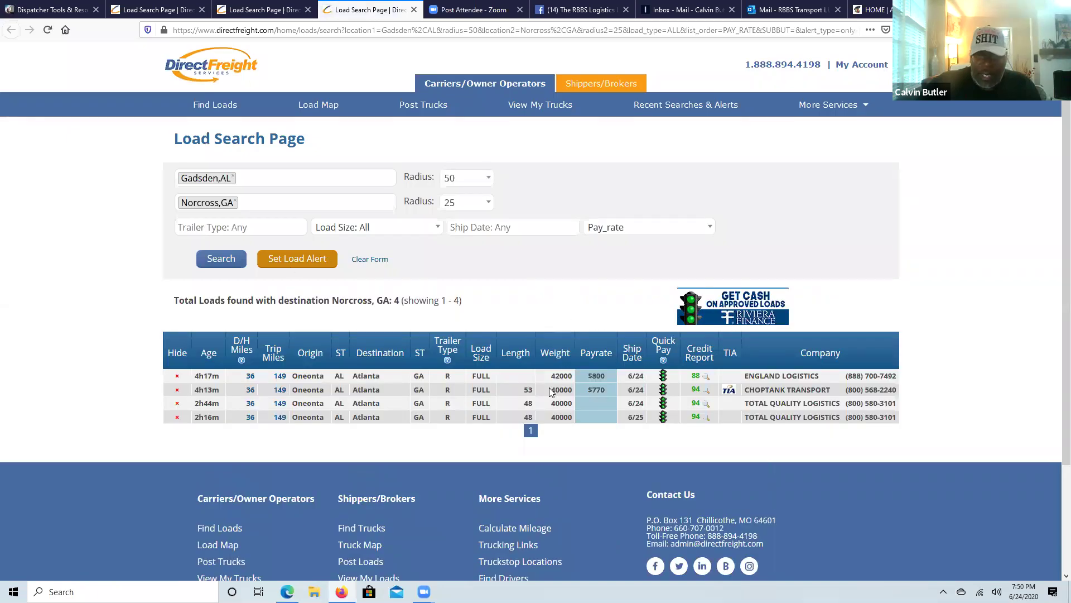
pyautogui.click(640, 387)
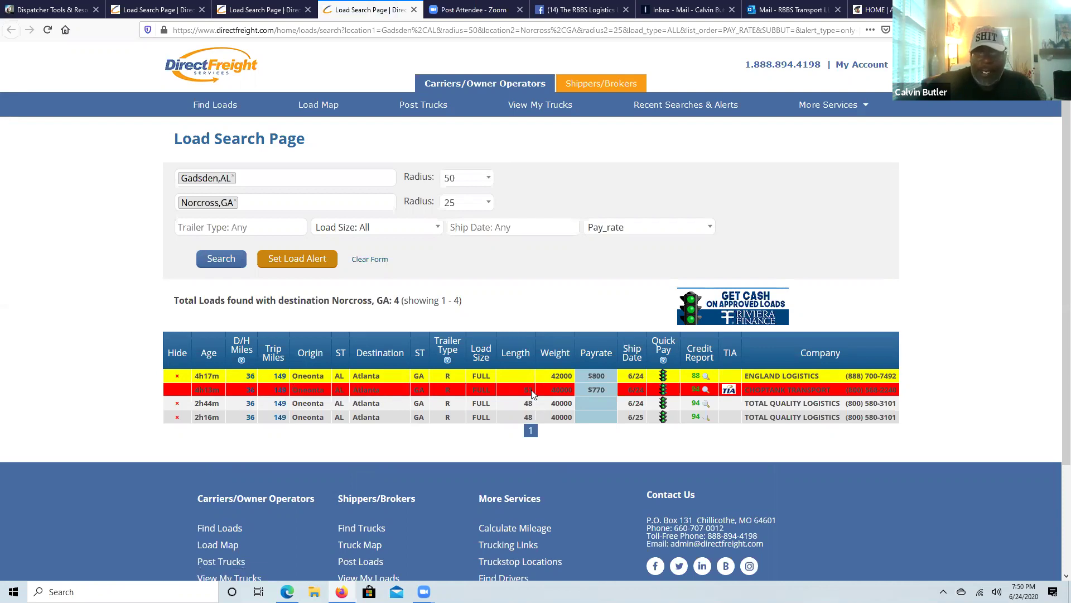
pyautogui.moveTo(595, 379)
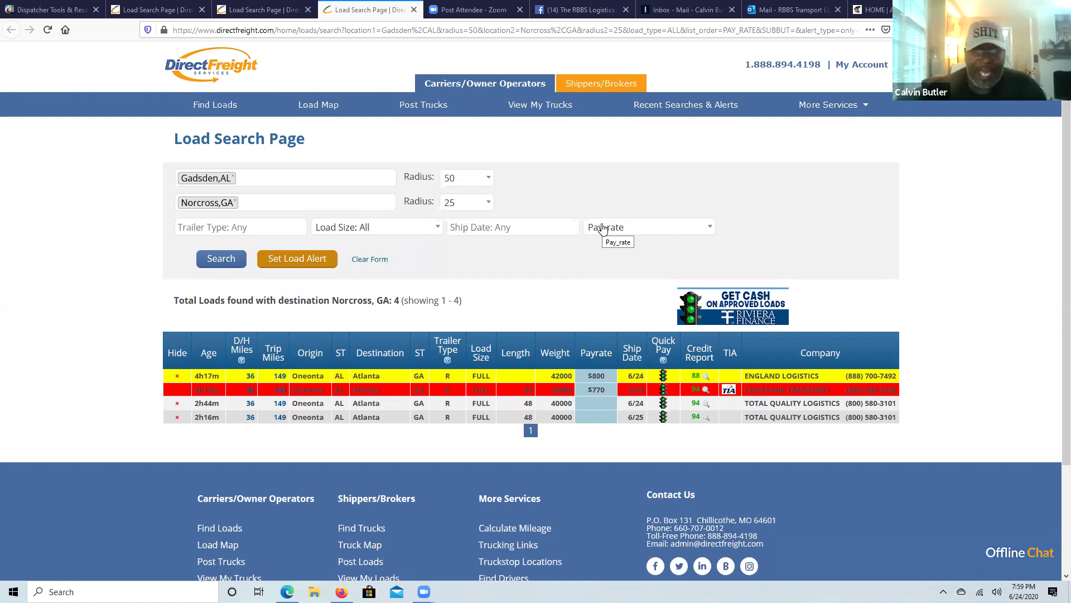
pyautogui.moveTo(819, 124)
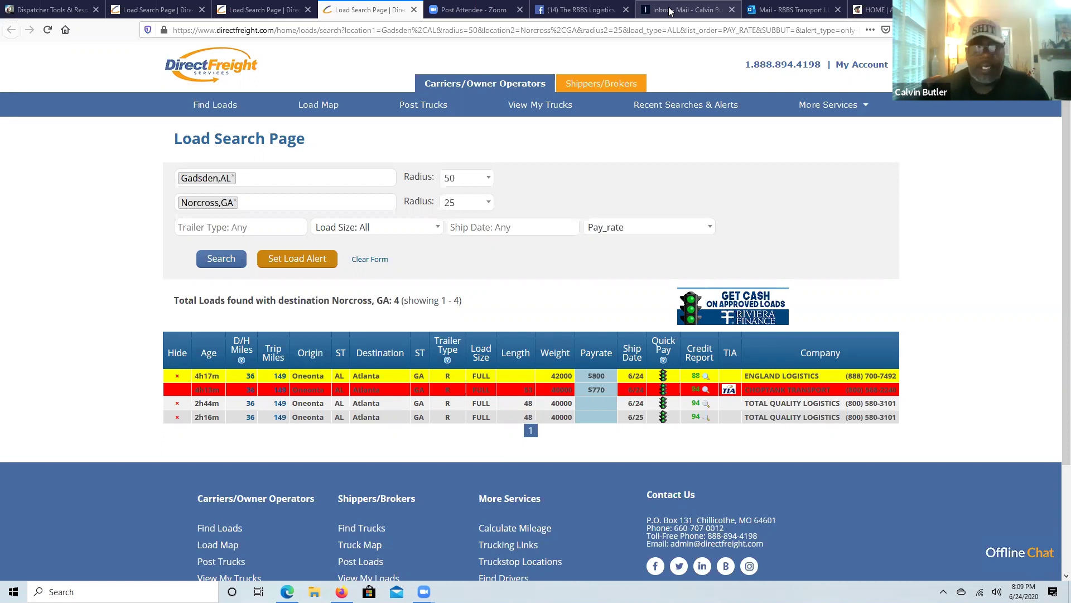
# Step: Switch to Facebook, go to the account owner's profile and open its photos
pyautogui.click(561, 13)
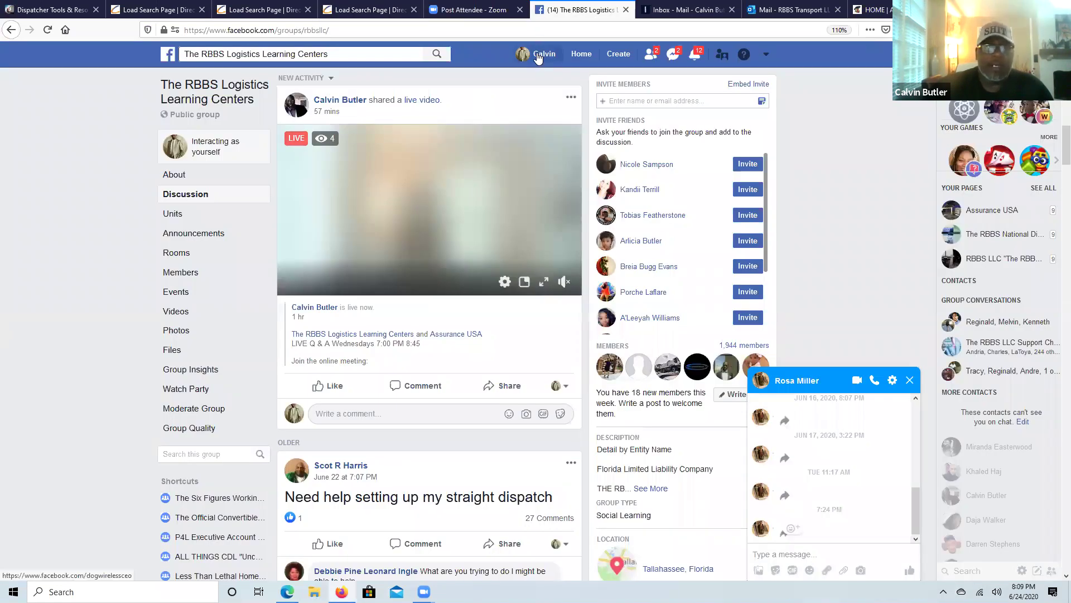
pyautogui.scroll(-3, 537, 57)
pyautogui.click(537, 54)
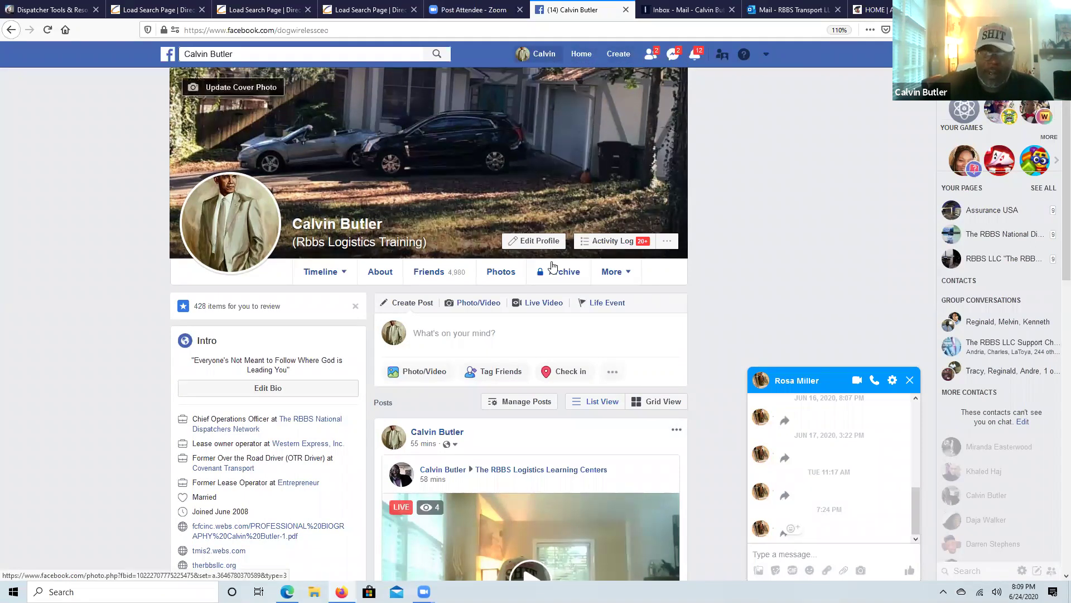
pyautogui.click(501, 271)
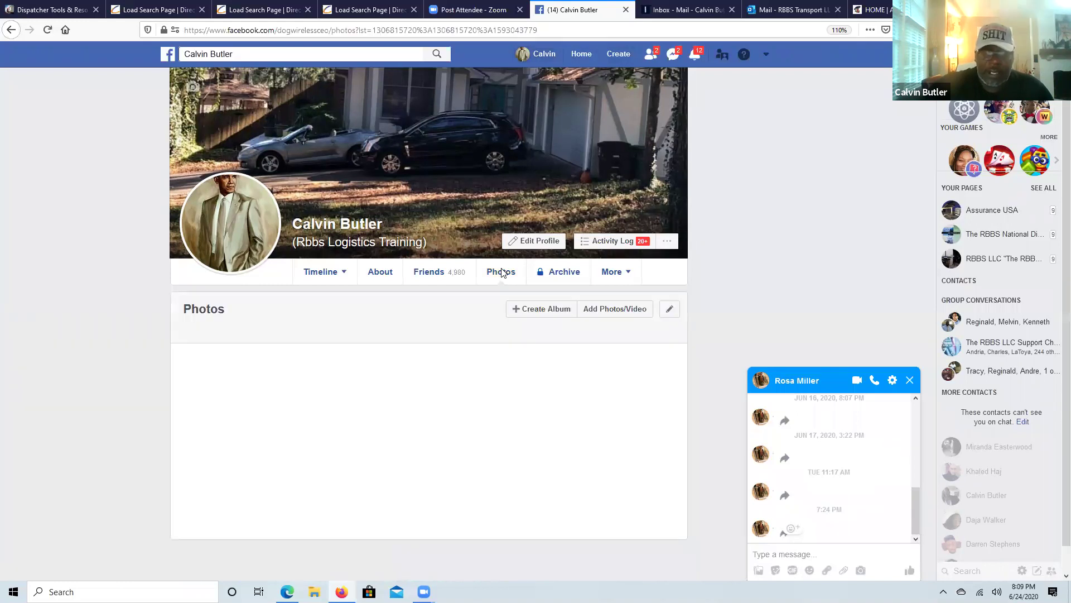
# Step: Browse the profile's tagged photos, switch to its albums and open the Videos album
pyautogui.scroll(-2, 501, 271)
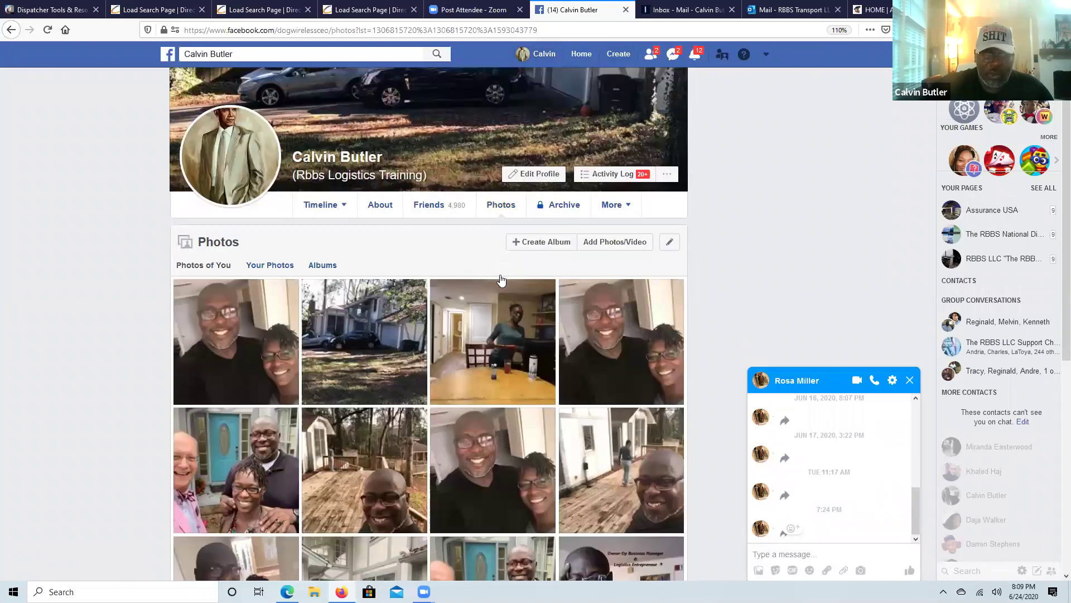
pyautogui.scroll(-5, 500, 271)
pyautogui.scroll(6, 500, 276)
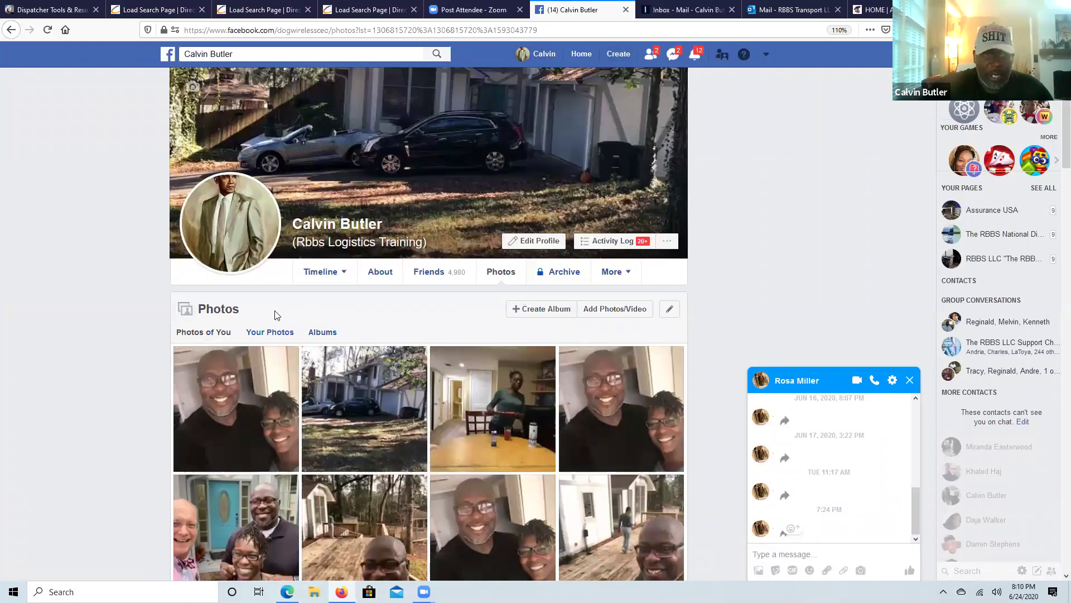
pyautogui.click(336, 335)
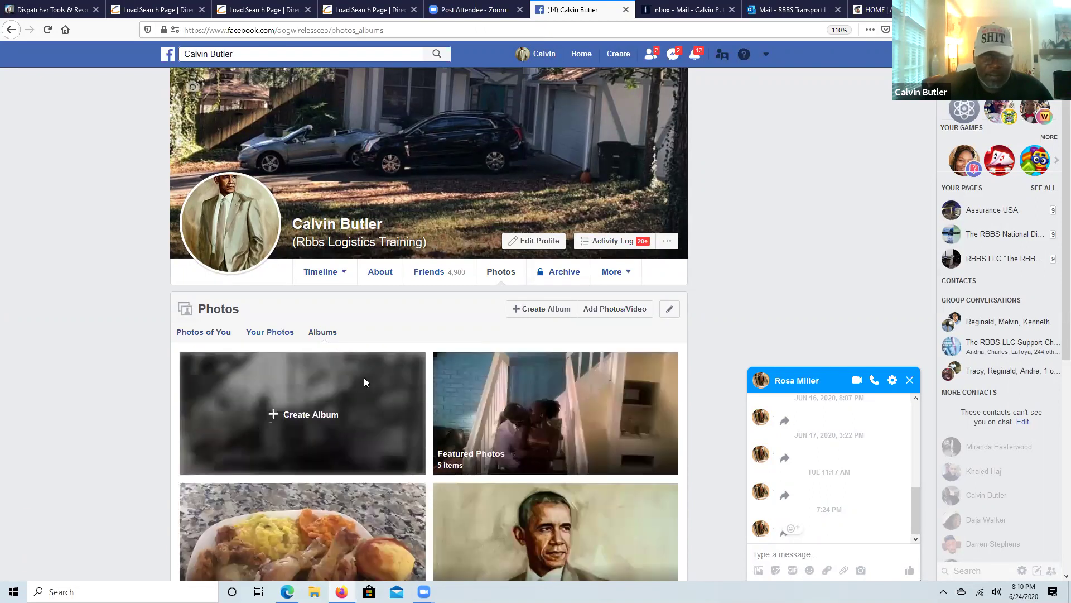
pyautogui.scroll(-5, 340, 360)
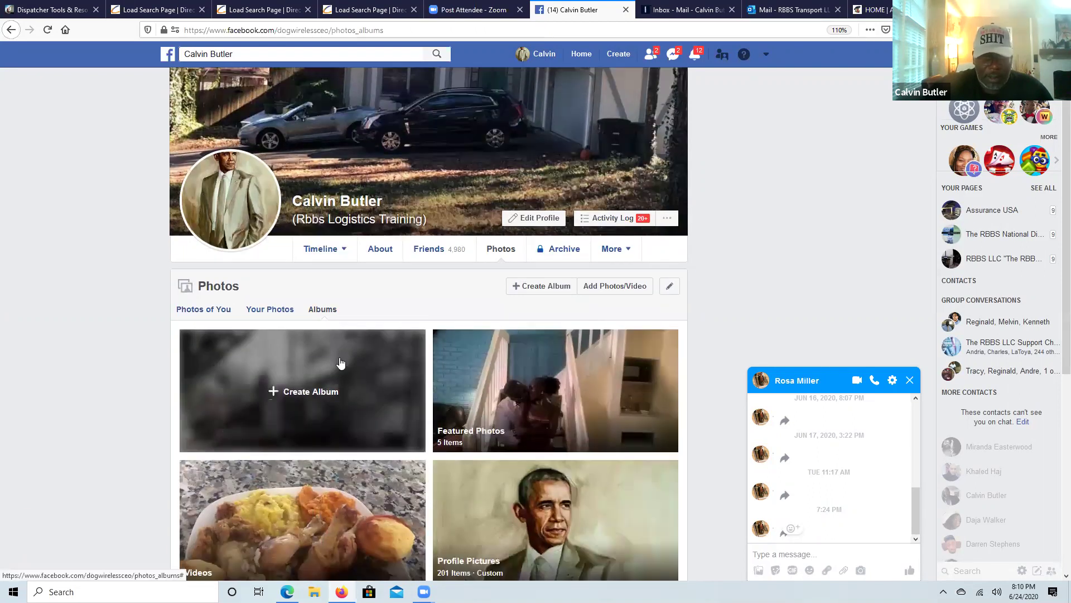
pyautogui.click(265, 316)
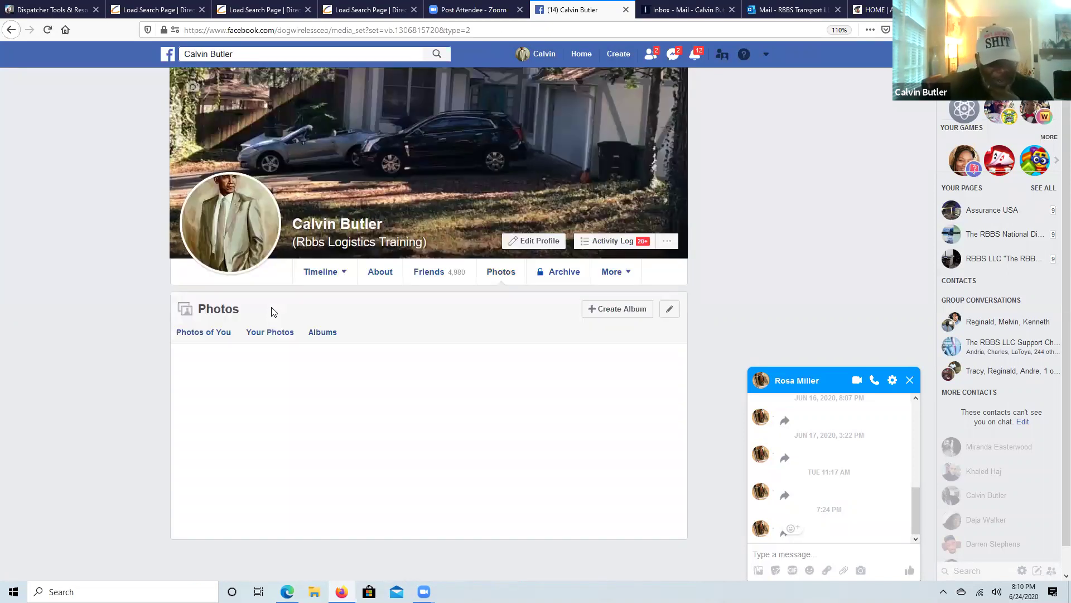
# Step: Look through the thumbnails in the Videos album for the face mask and protective gear clips
pyautogui.scroll(-4, 298, 325)
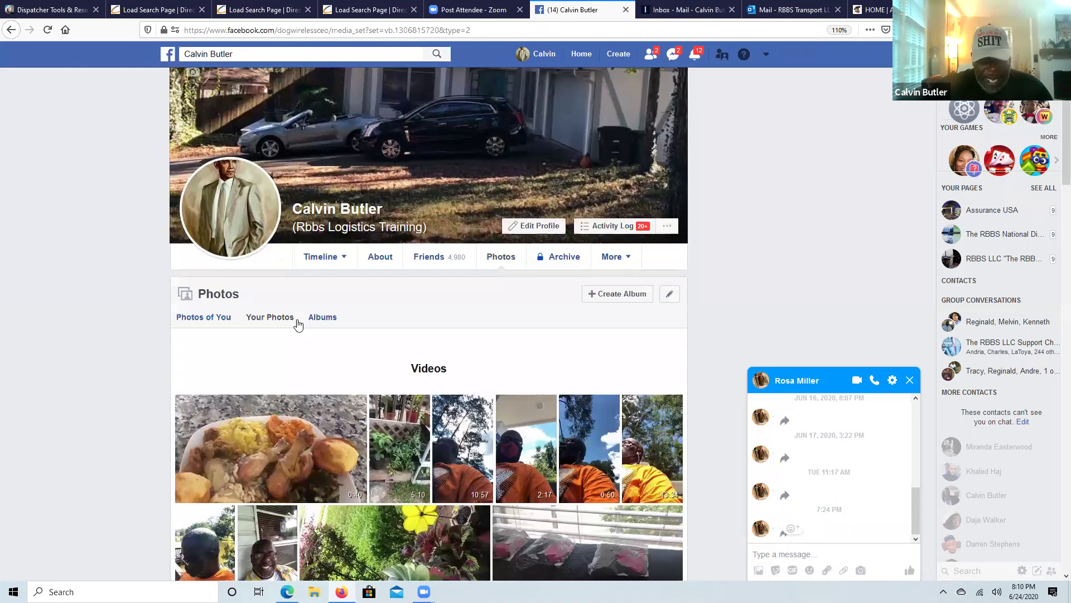
pyautogui.scroll(-1, 298, 438)
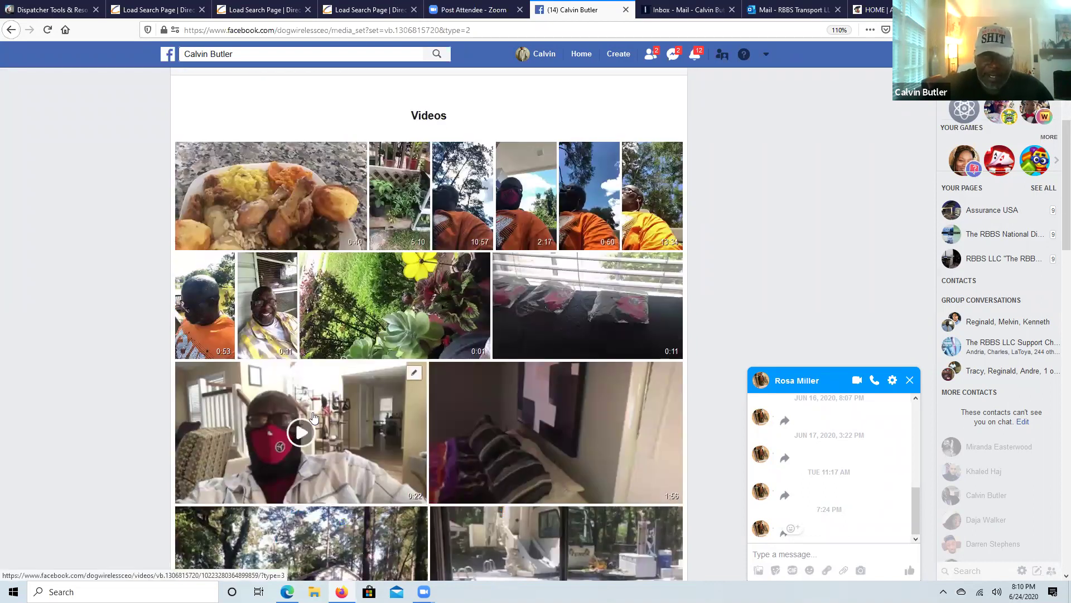
pyautogui.scroll(-6, 313, 416)
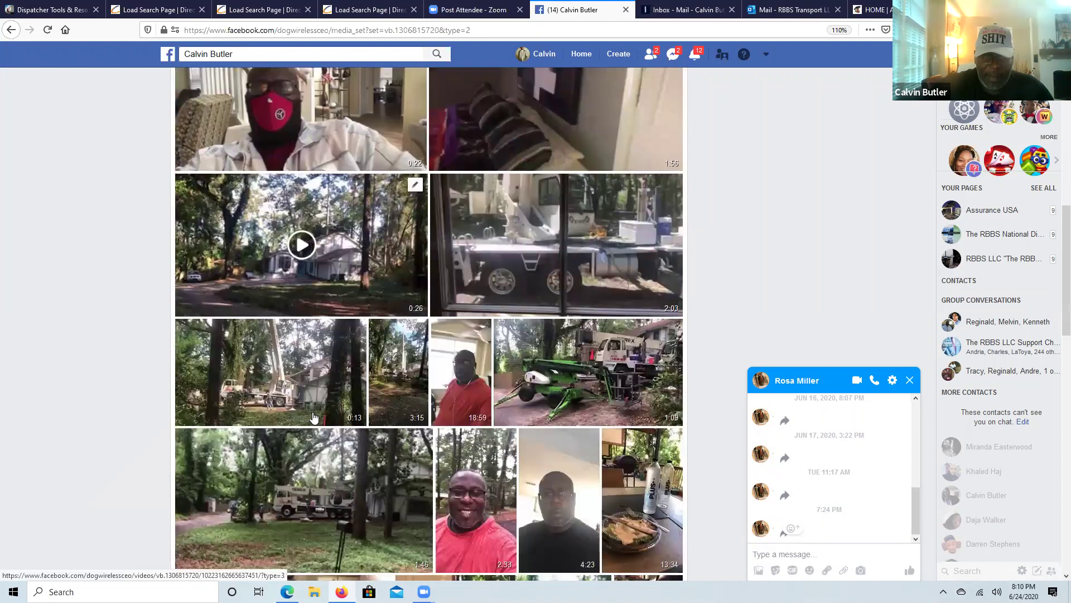
pyautogui.scroll(-8, 313, 417)
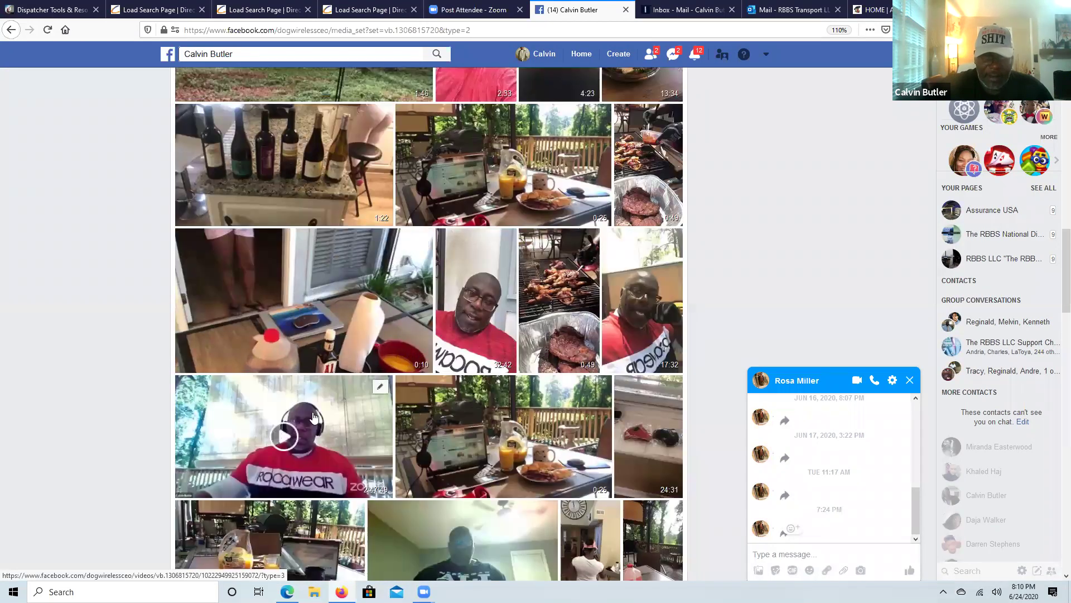
pyautogui.scroll(-5, 313, 416)
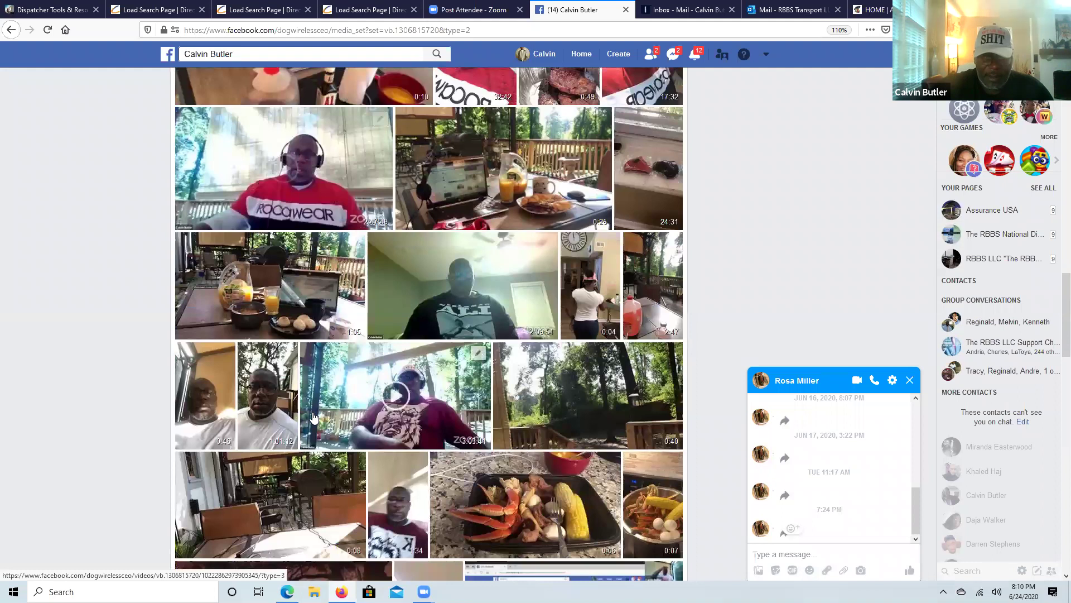
pyautogui.scroll(-7, 313, 417)
pyautogui.scroll(-7, 313, 417)
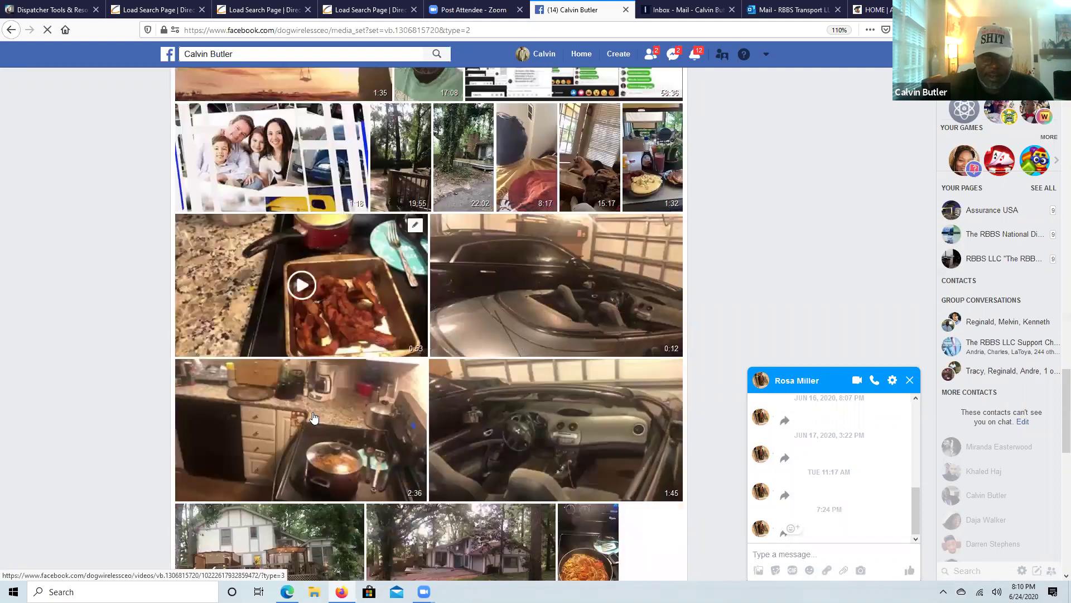
pyautogui.scroll(-6, 313, 417)
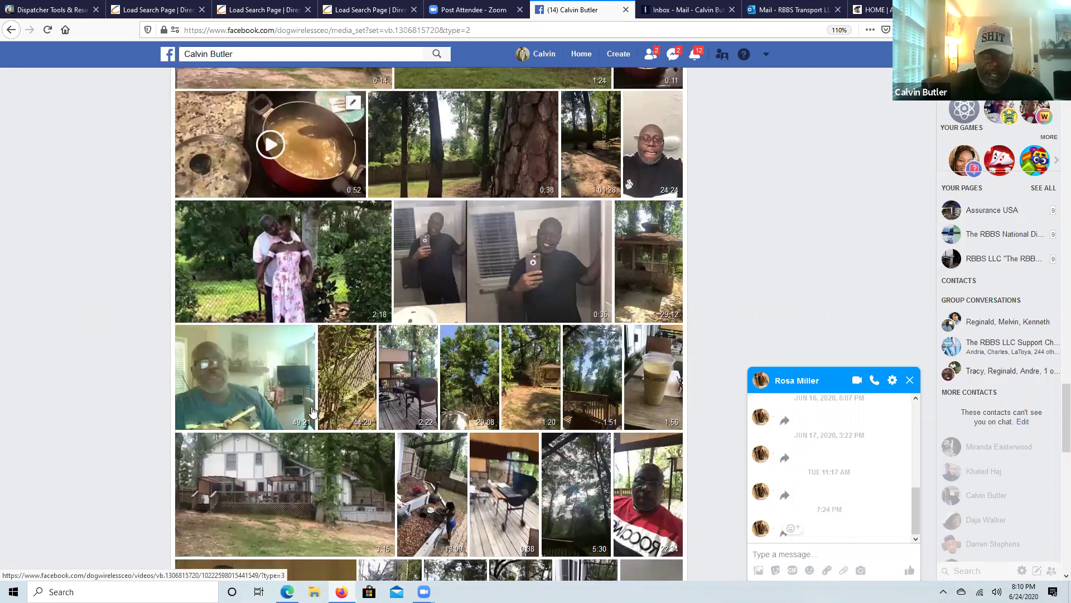
# Step: Play the 0:22 video of the man wearing a red face mask, and return to the Videos album
pyautogui.scroll(7, 313, 412)
pyautogui.scroll(10, 313, 412)
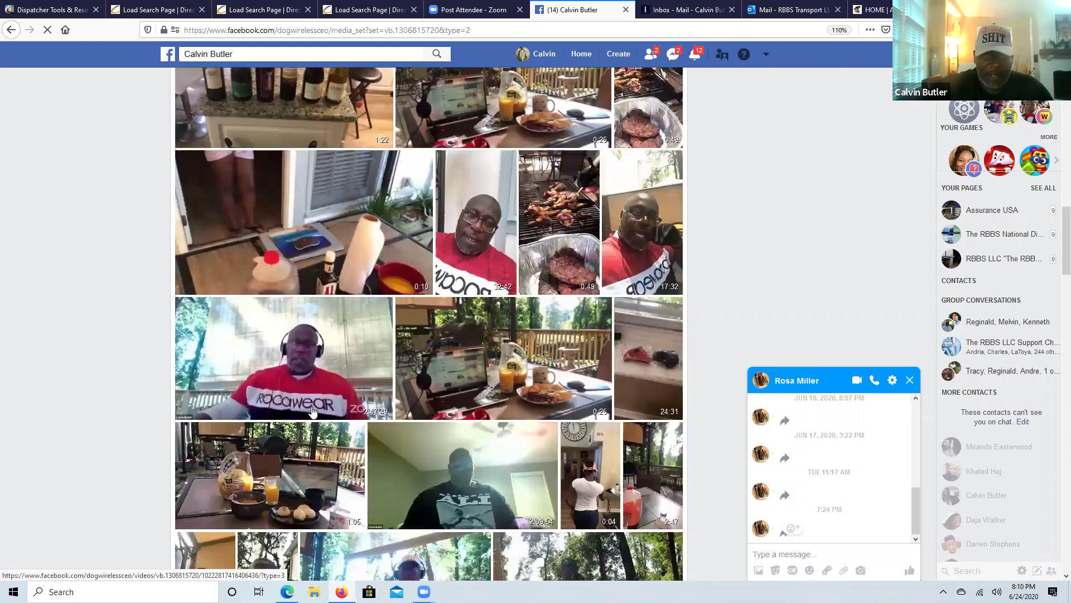
pyautogui.scroll(15, 312, 412)
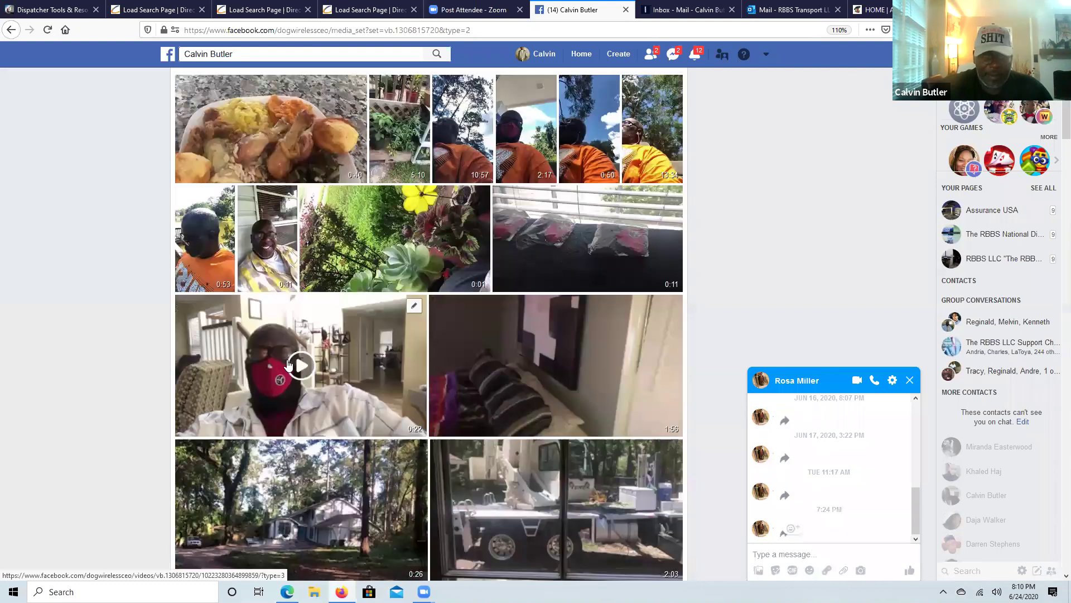
pyautogui.click(289, 365)
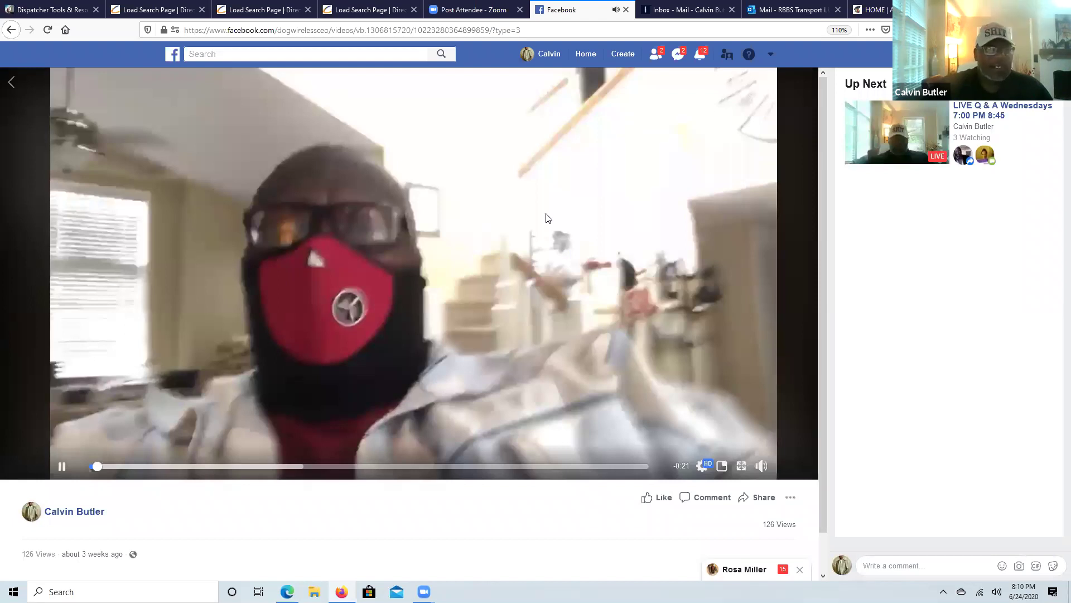
pyautogui.press('Escape')
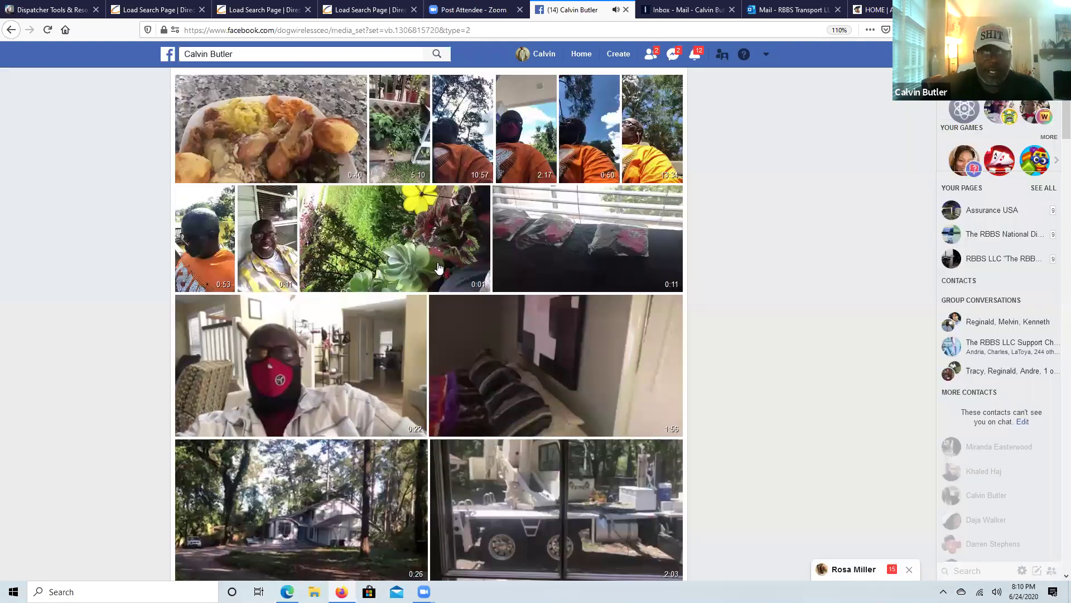
# Step: Find and play the 0:04 video of the person in a white T-shirt and pink hat, and return to the album
pyautogui.scroll(-1, 439, 268)
pyautogui.scroll(-1, 439, 268)
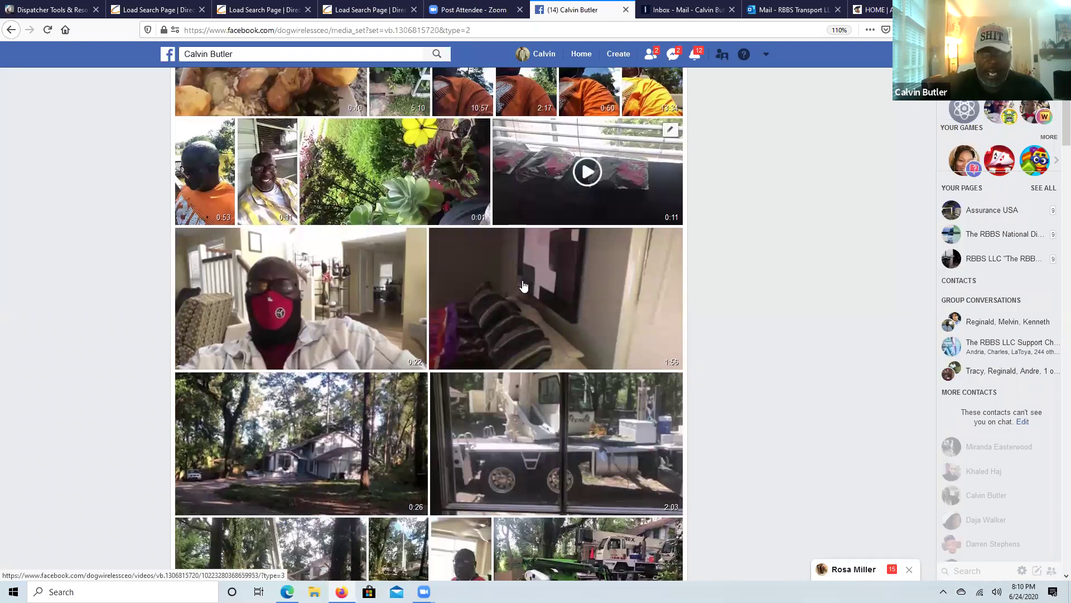
pyautogui.scroll(1, 519, 302)
pyautogui.scroll(-3, 510, 318)
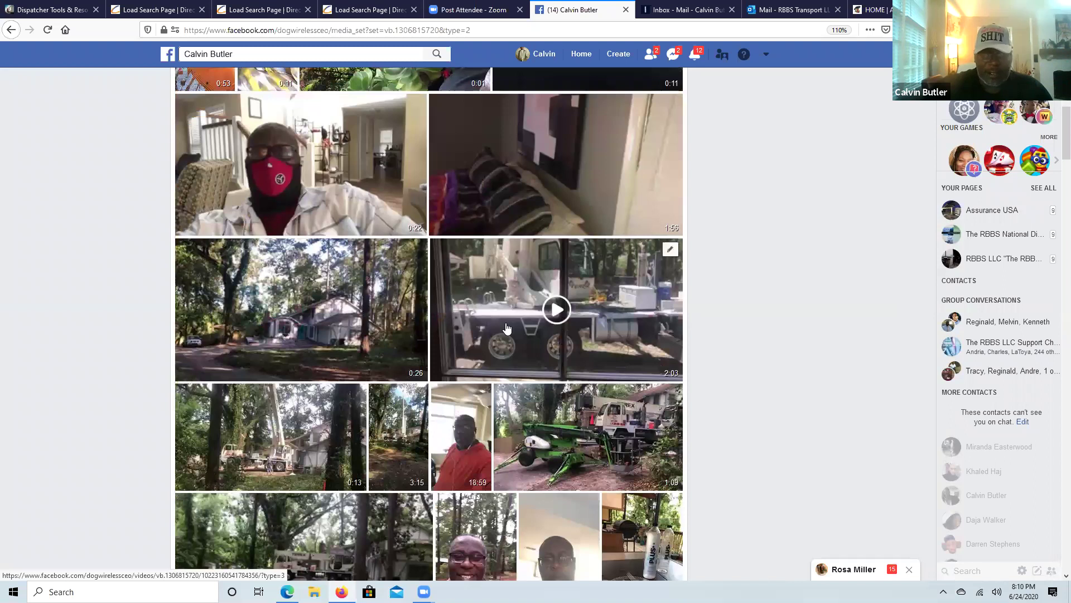
pyautogui.scroll(-4, 507, 328)
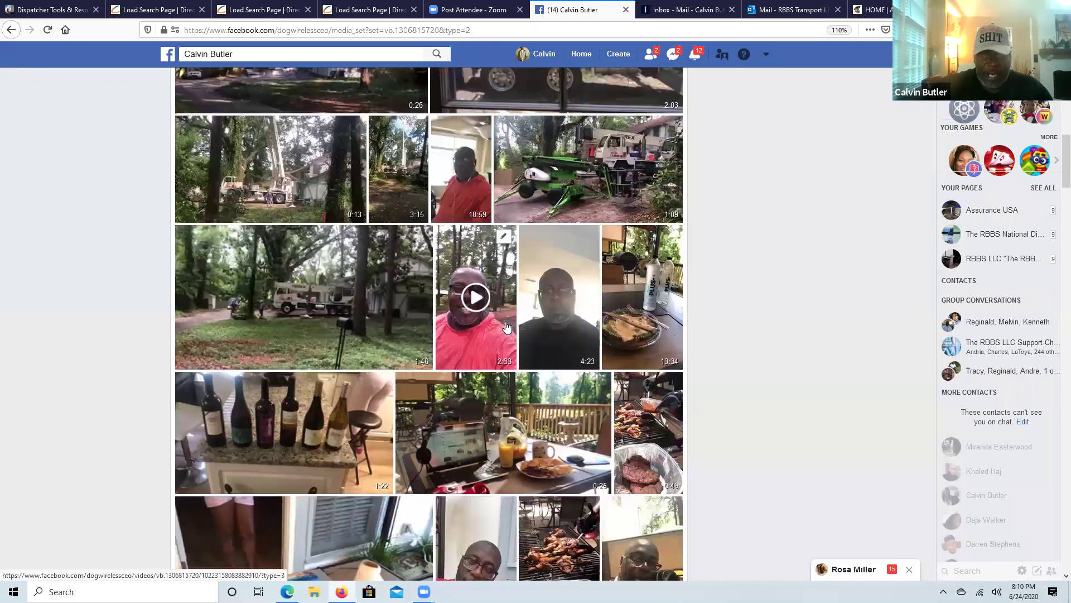
pyautogui.scroll(-4, 507, 328)
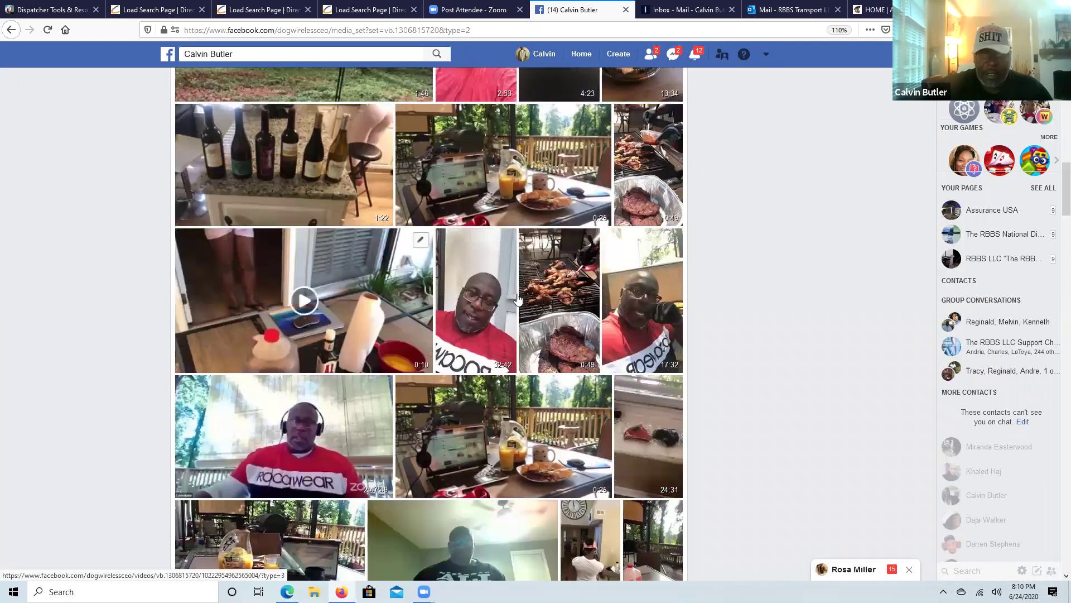
pyautogui.scroll(-4, 277, 184)
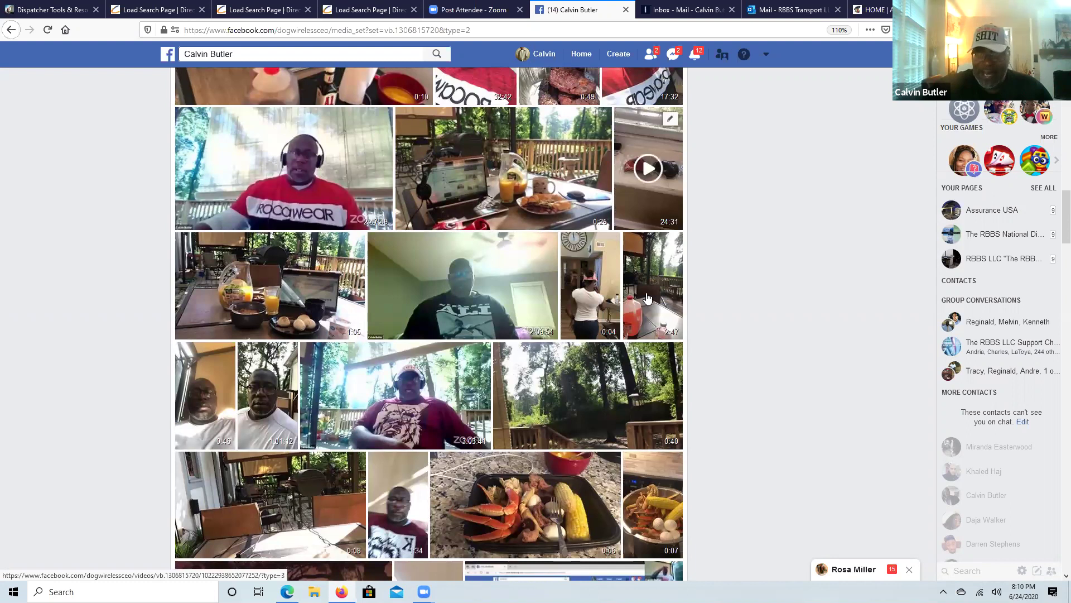
pyautogui.scroll(2, 647, 297)
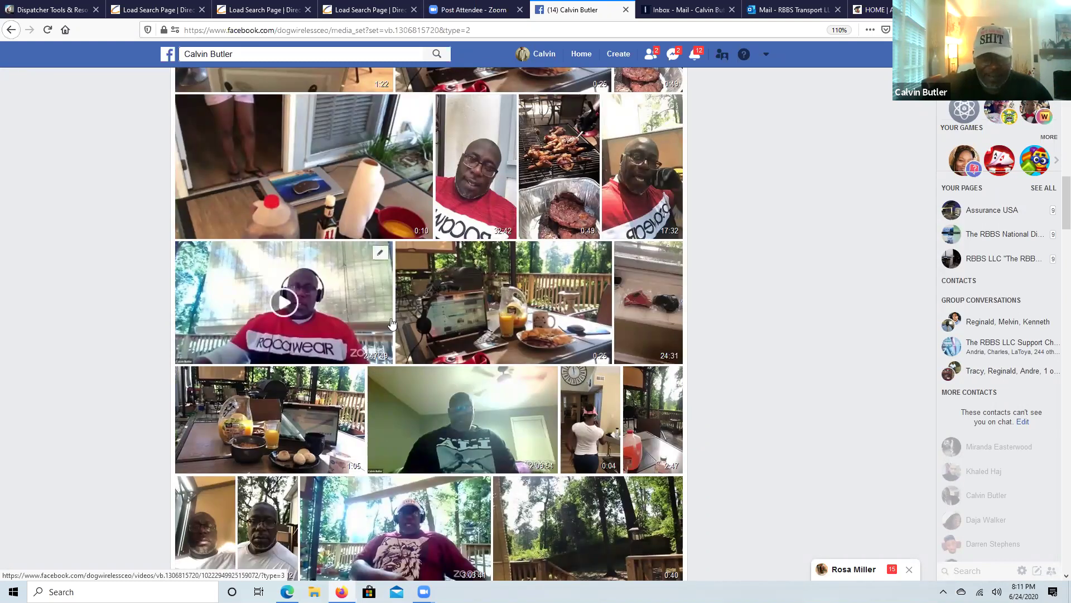
pyautogui.scroll(-2, 541, 314)
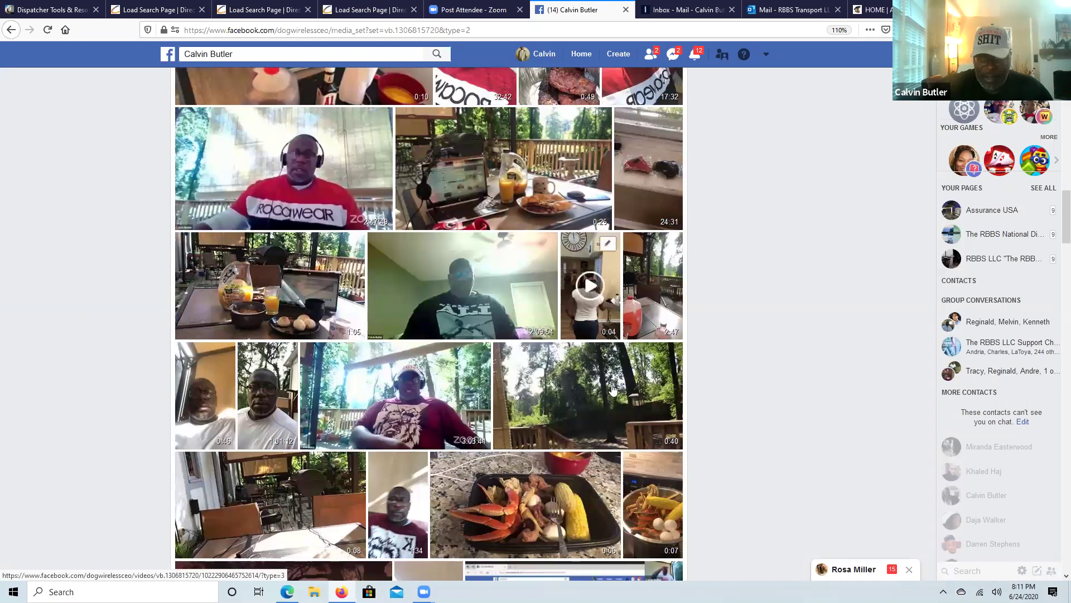
pyautogui.click(590, 290)
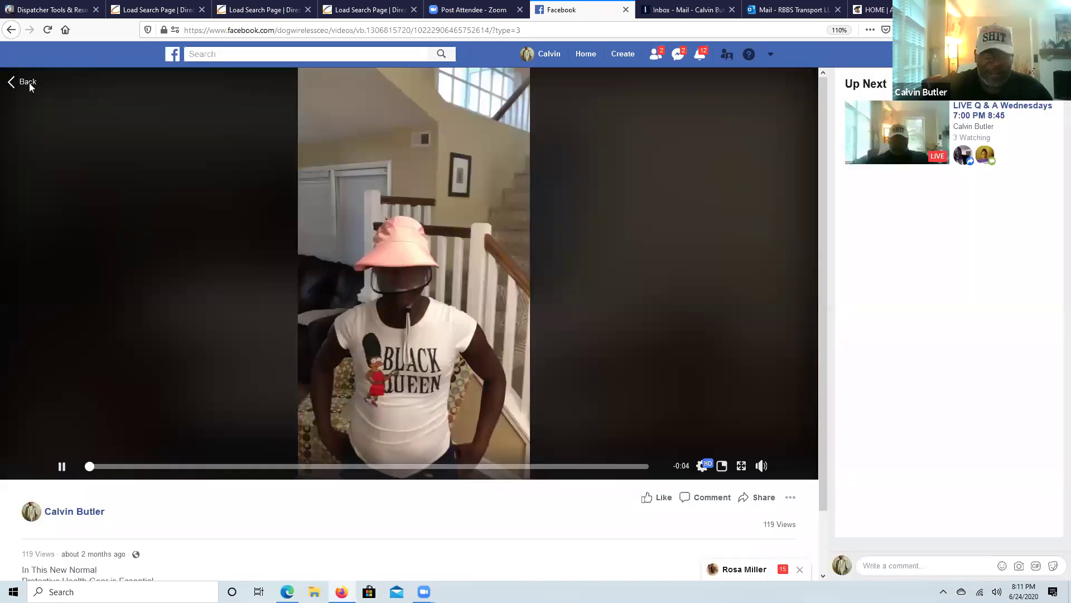
pyautogui.click(337, 287)
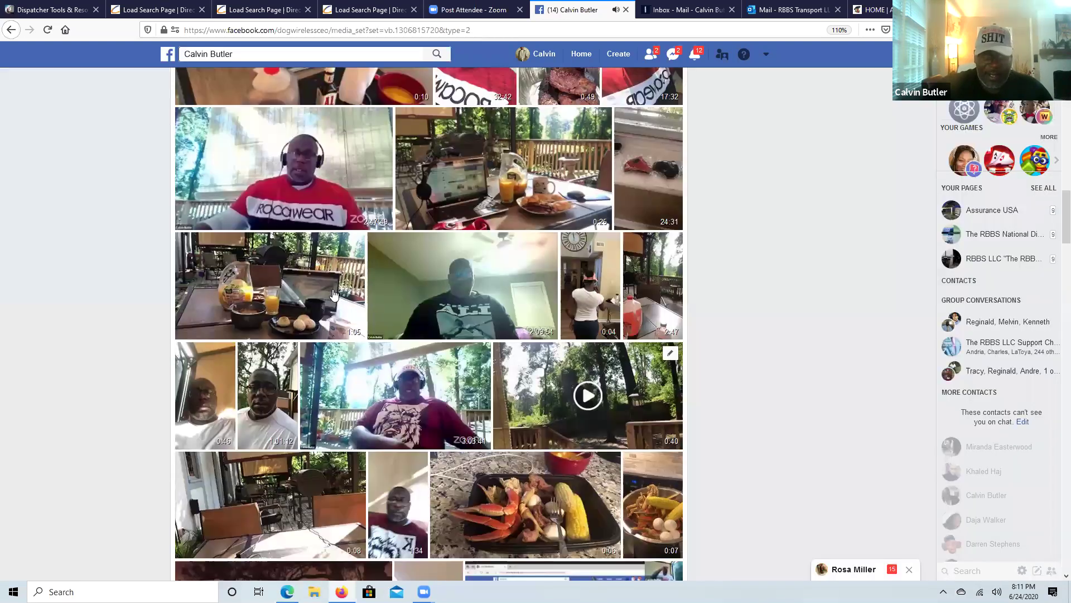
# Step: Find the 1:35 video with the sunset and tree swing thumbnail and play it in full screen
pyautogui.scroll(2, 333, 293)
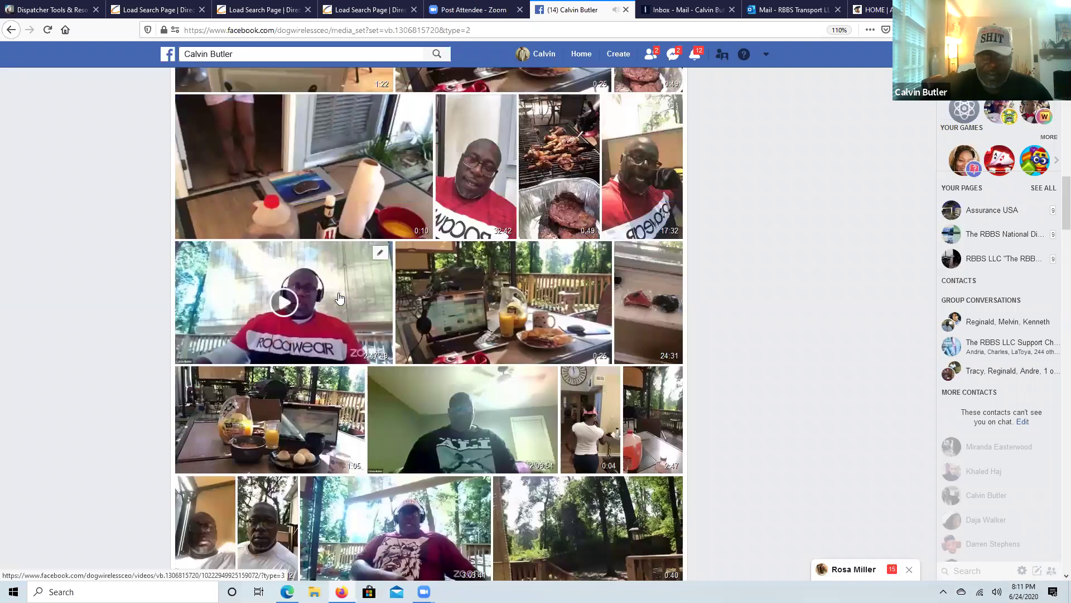
pyautogui.scroll(-3, 414, 308)
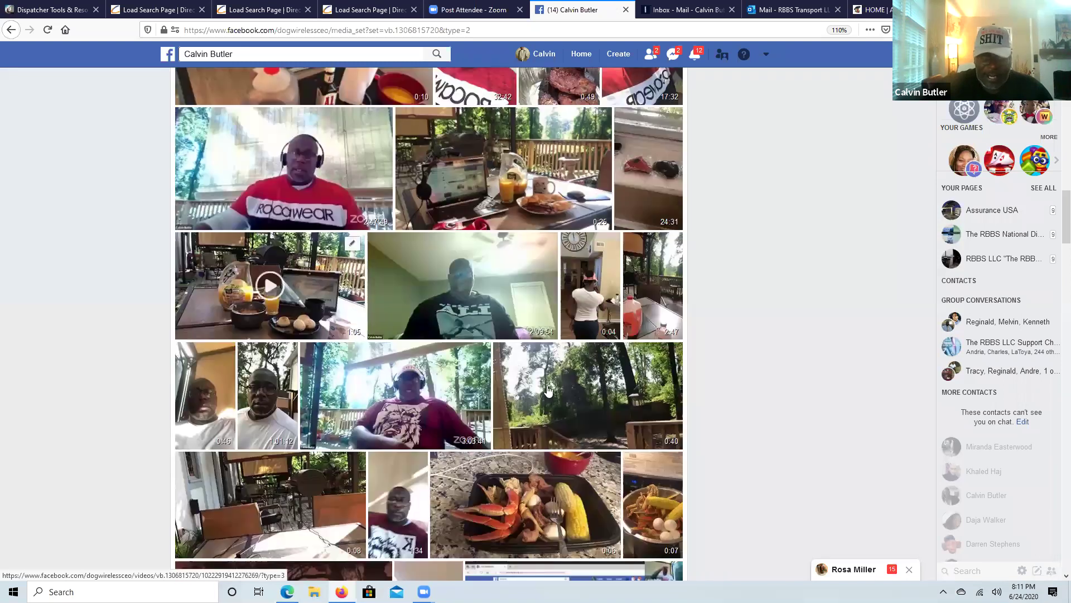
pyautogui.scroll(-2, 549, 396)
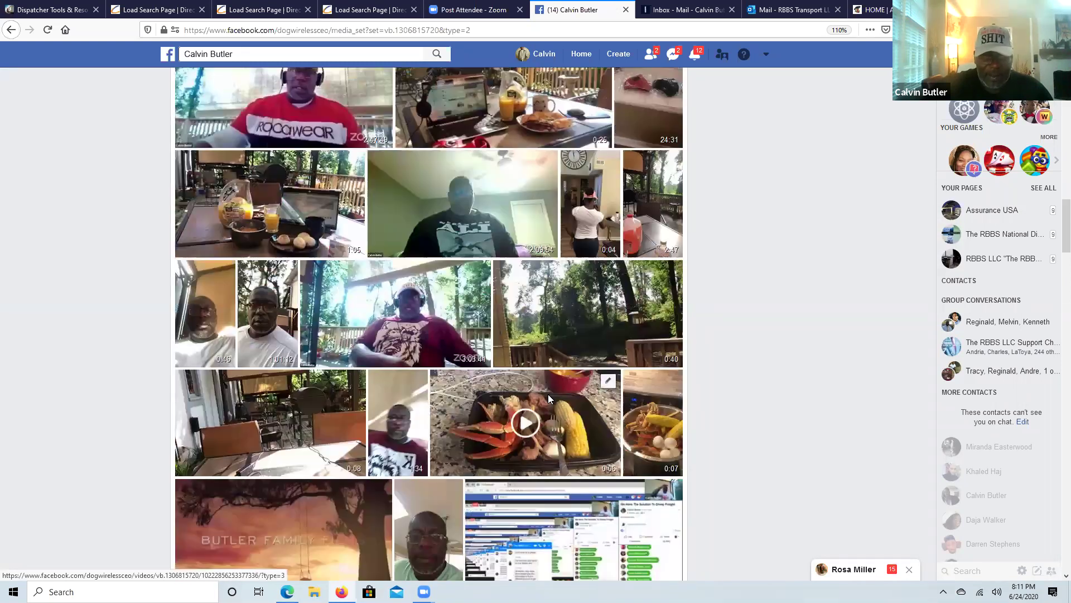
pyautogui.scroll(-4, 343, 352)
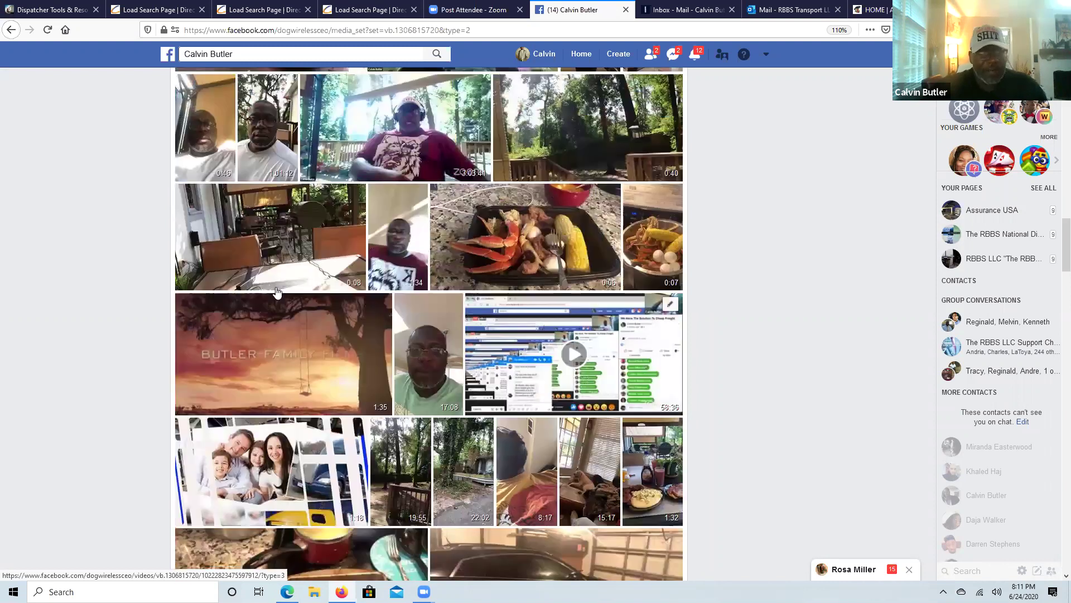
pyautogui.scroll(-1, 563, 348)
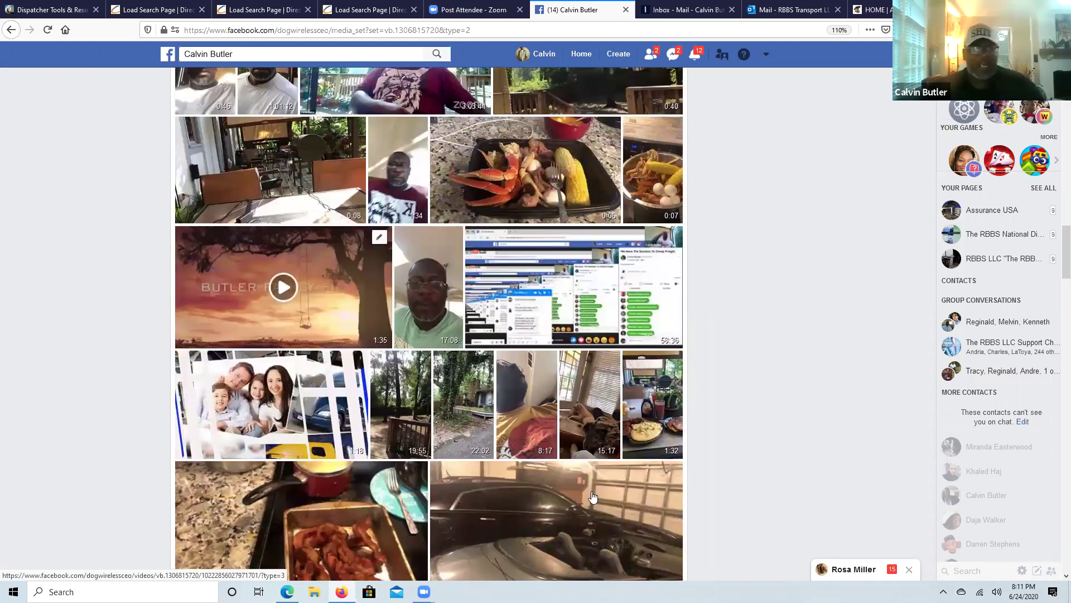
pyautogui.click(285, 292)
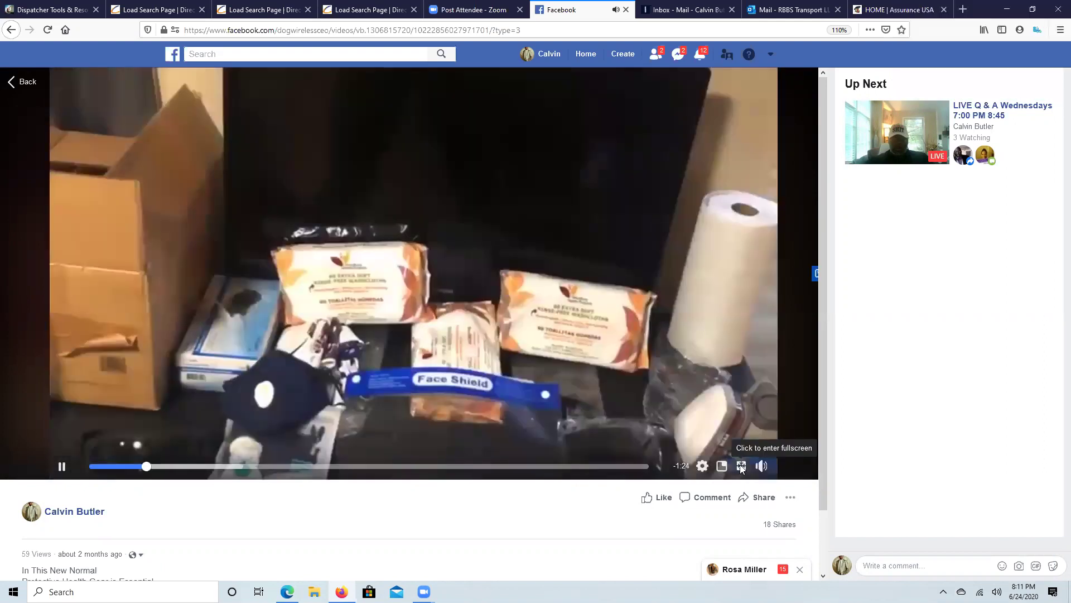
pyautogui.click(741, 466)
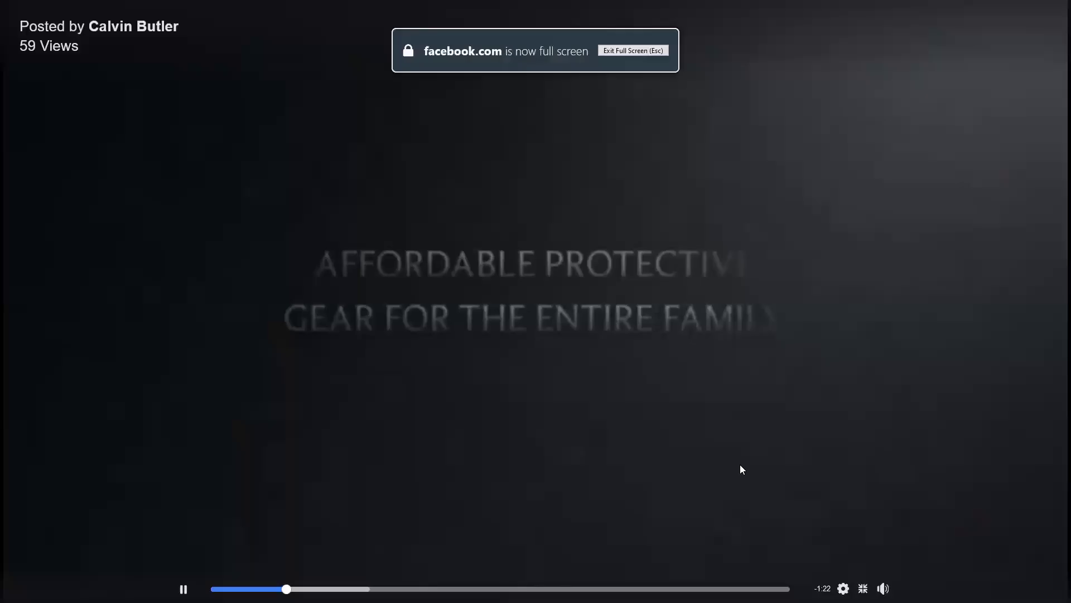